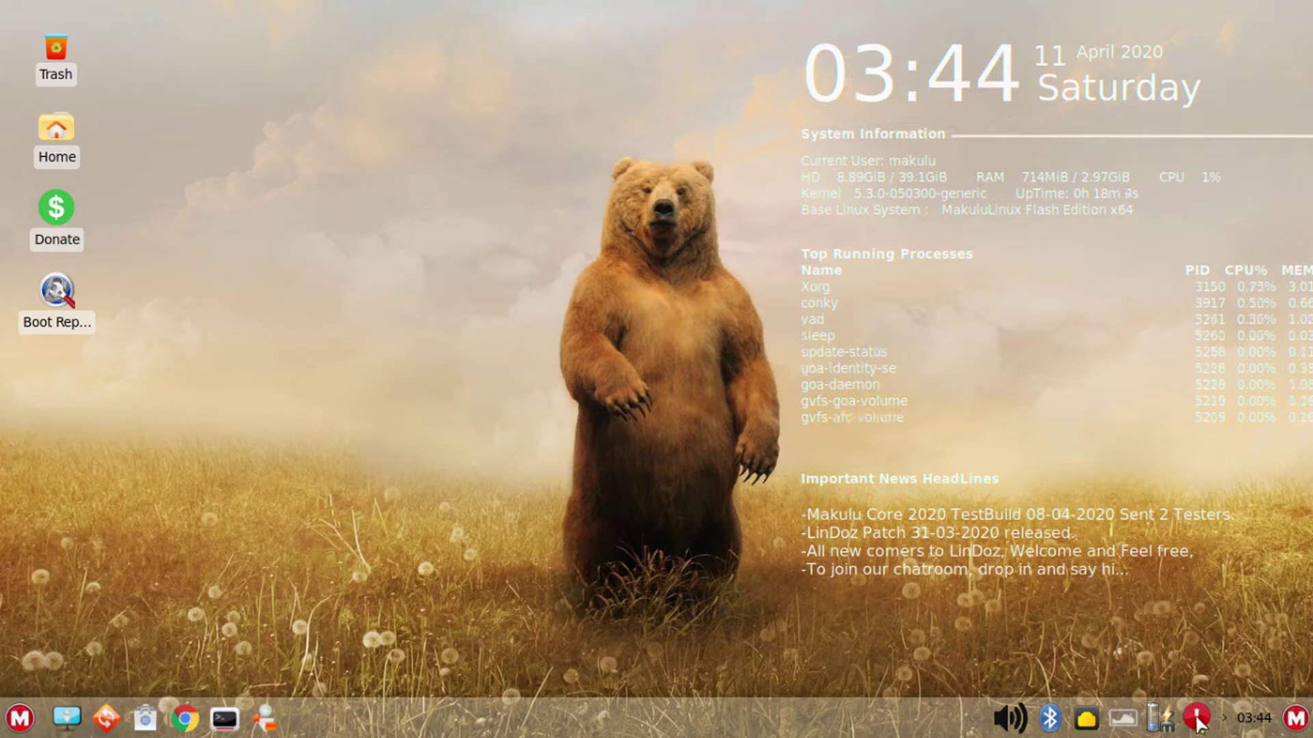
# Open the system patcher from the pending-updates notification, close the notification dialog, and reposition the patcher window slightly.
pyautogui.moveTo(1197, 727)
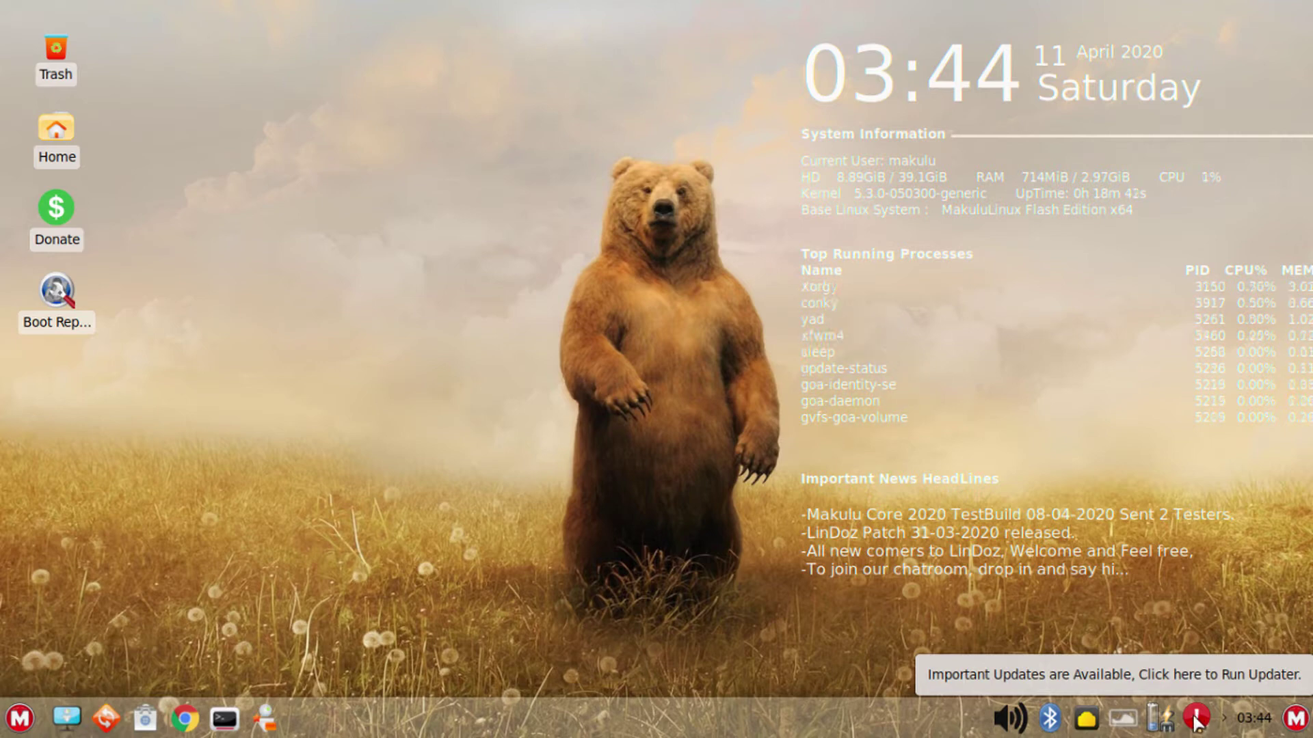
pyautogui.click(1193, 718)
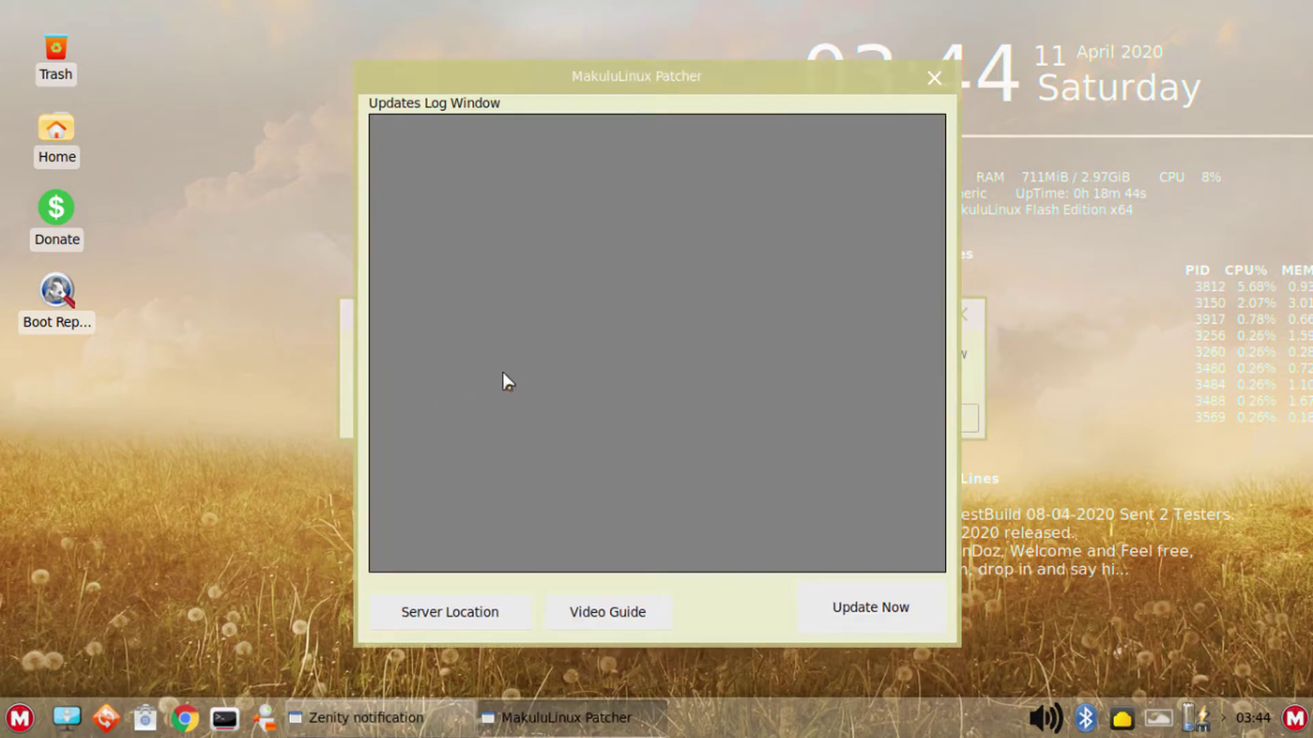
pyautogui.click(977, 362)
pyautogui.click(932, 413)
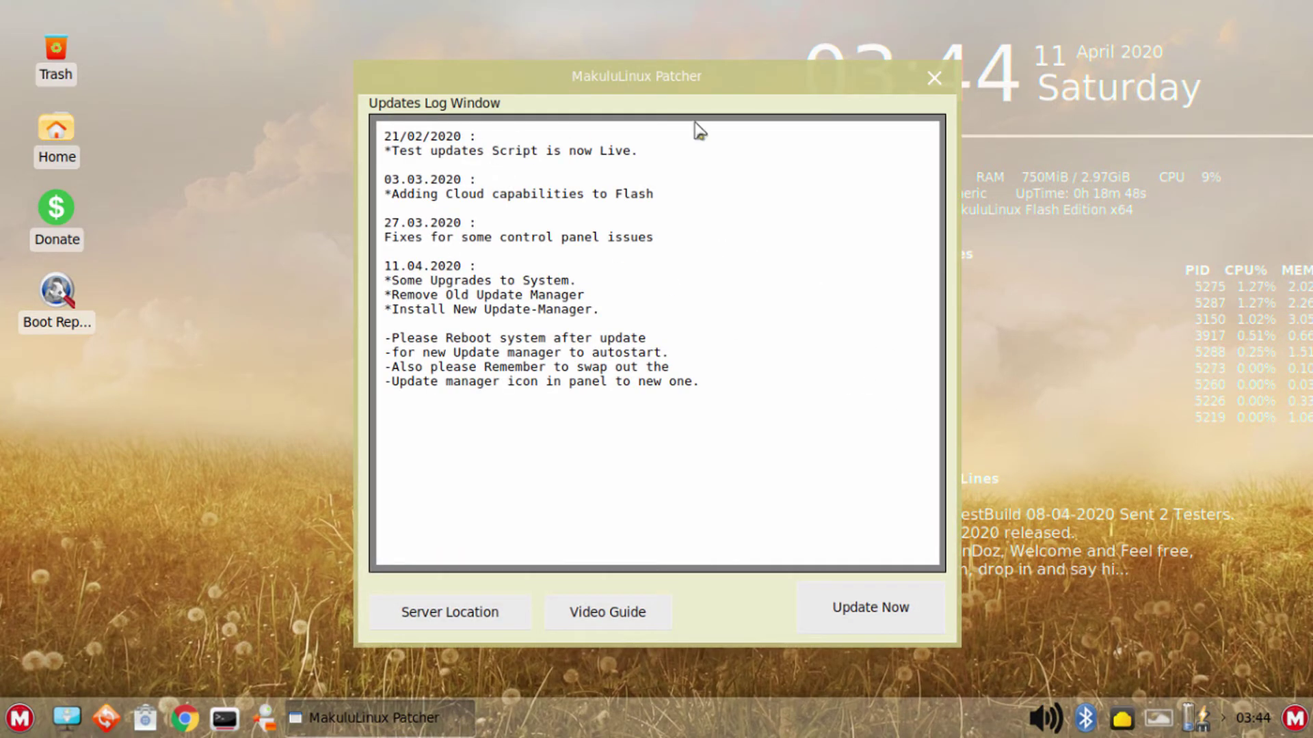
pyautogui.moveTo(682, 87); pyautogui.dragTo(678, 73)
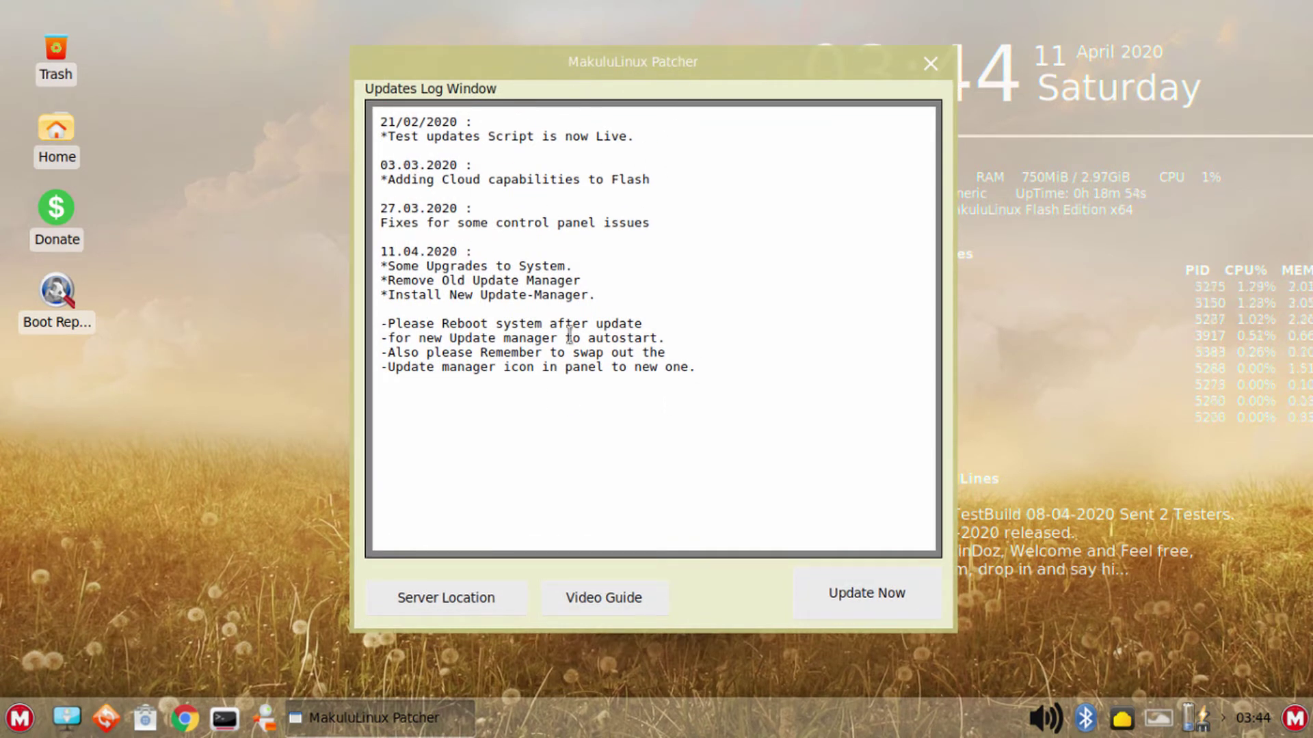
# Examine the 11.04.2020 entry in the updates log, including the reboot and panel icon instructions.
pyautogui.moveTo(695, 369); pyautogui.dragTo(381, 252)
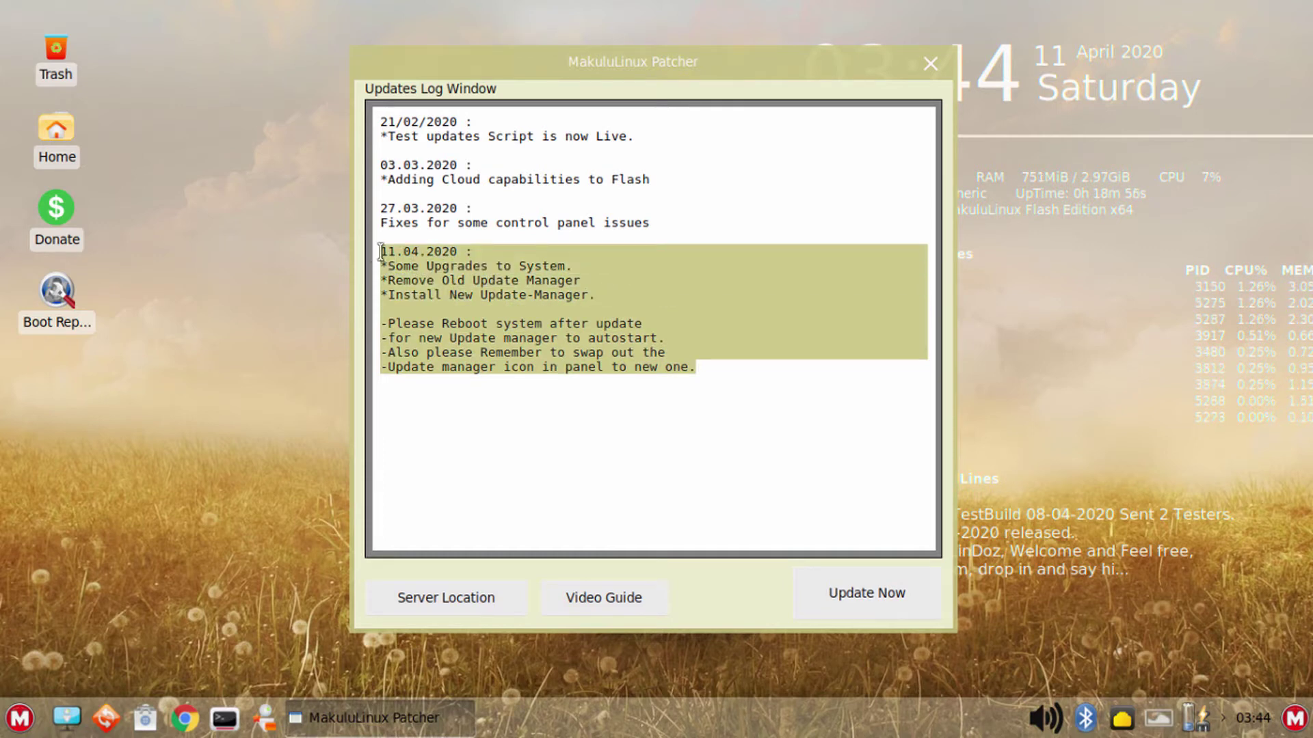
pyautogui.click(435, 250)
pyautogui.moveTo(388, 268); pyautogui.dragTo(573, 268)
pyautogui.moveTo(395, 282); pyautogui.dragTo(601, 281)
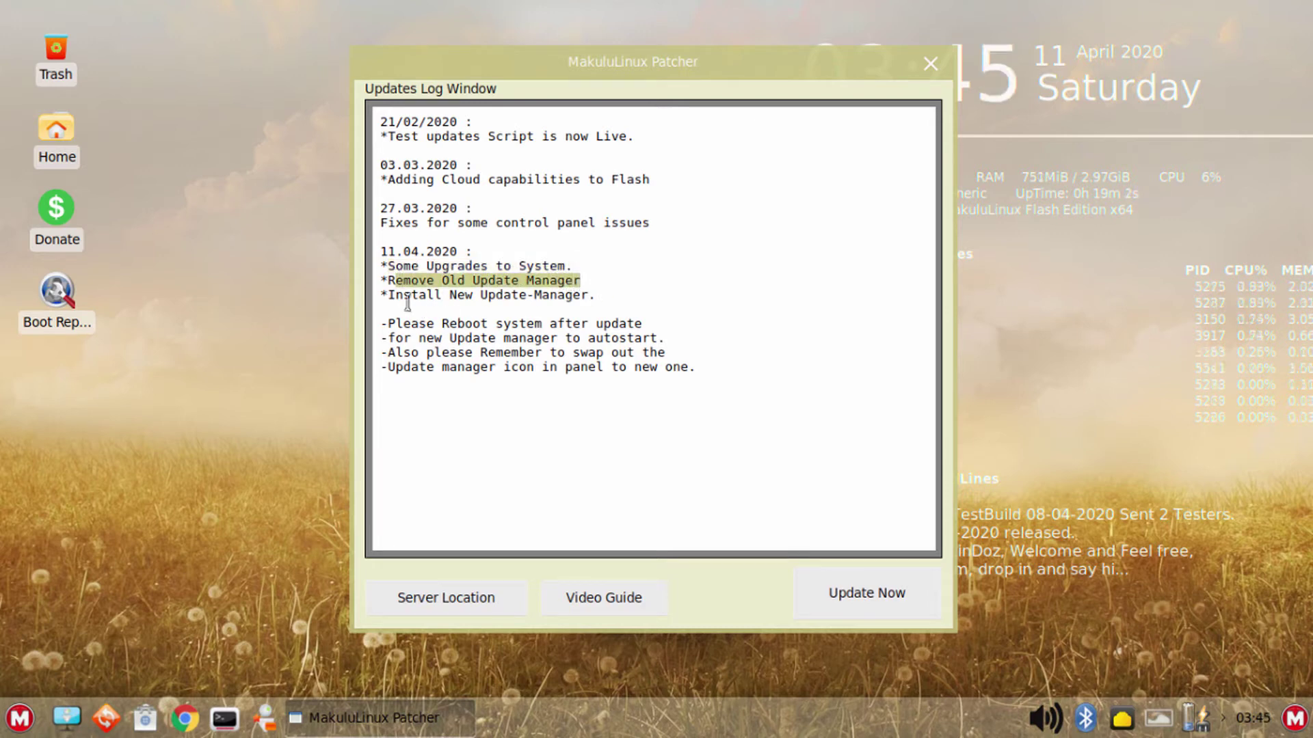
pyautogui.click(433, 301)
pyautogui.moveTo(403, 295); pyautogui.dragTo(586, 295)
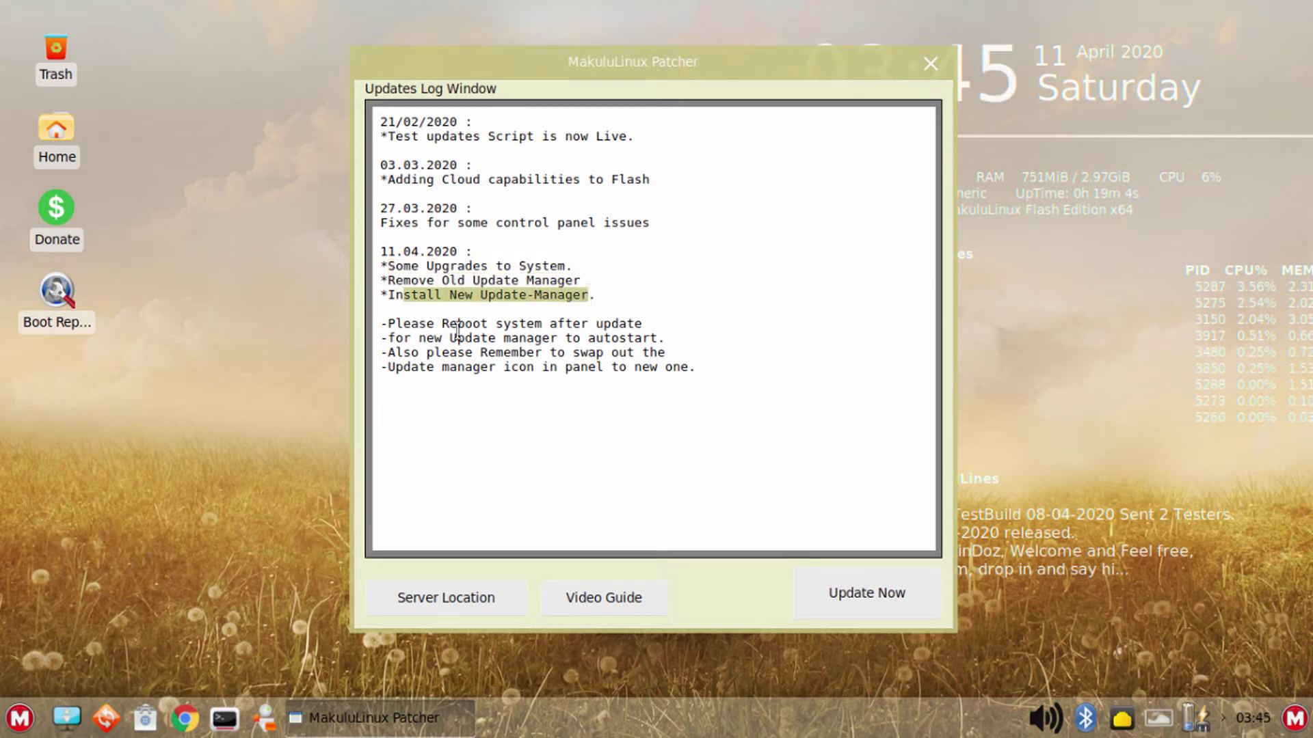
pyautogui.moveTo(390, 326); pyautogui.dragTo(660, 335)
pyautogui.moveTo(391, 354); pyautogui.dragTo(385, 247)
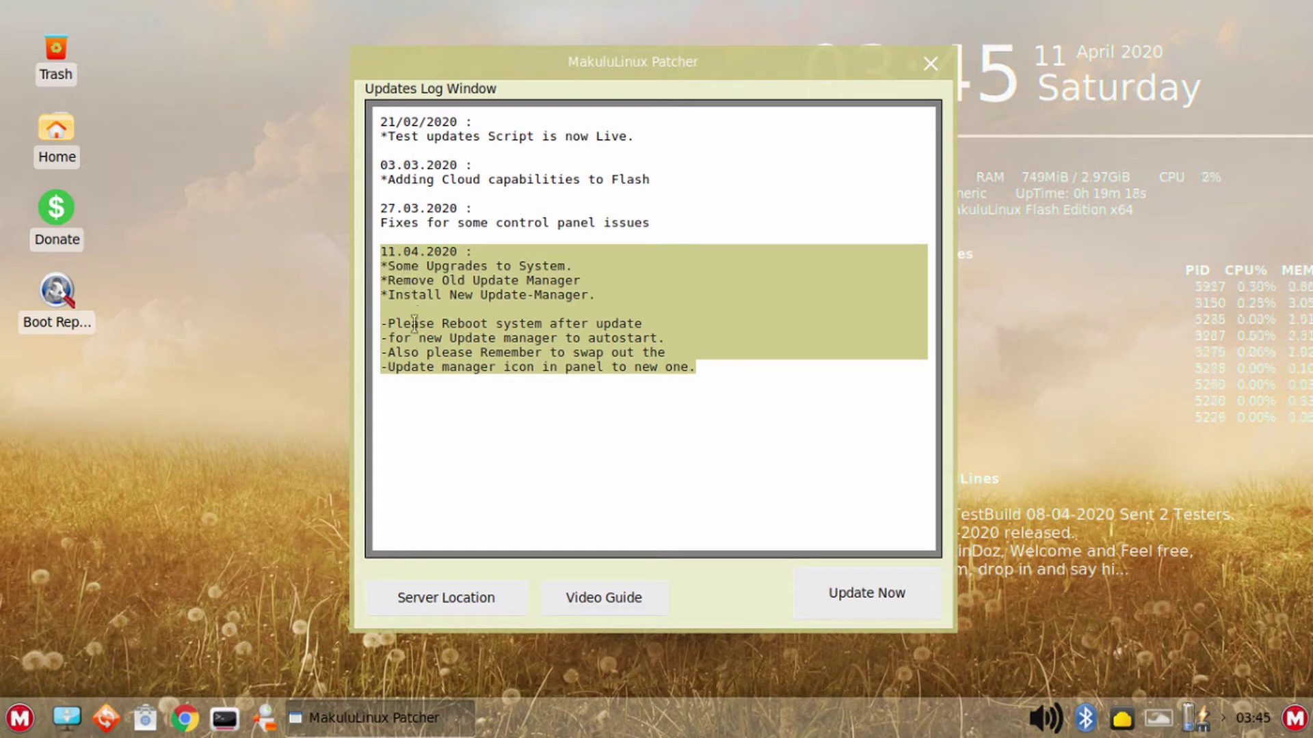
pyautogui.click(471, 335)
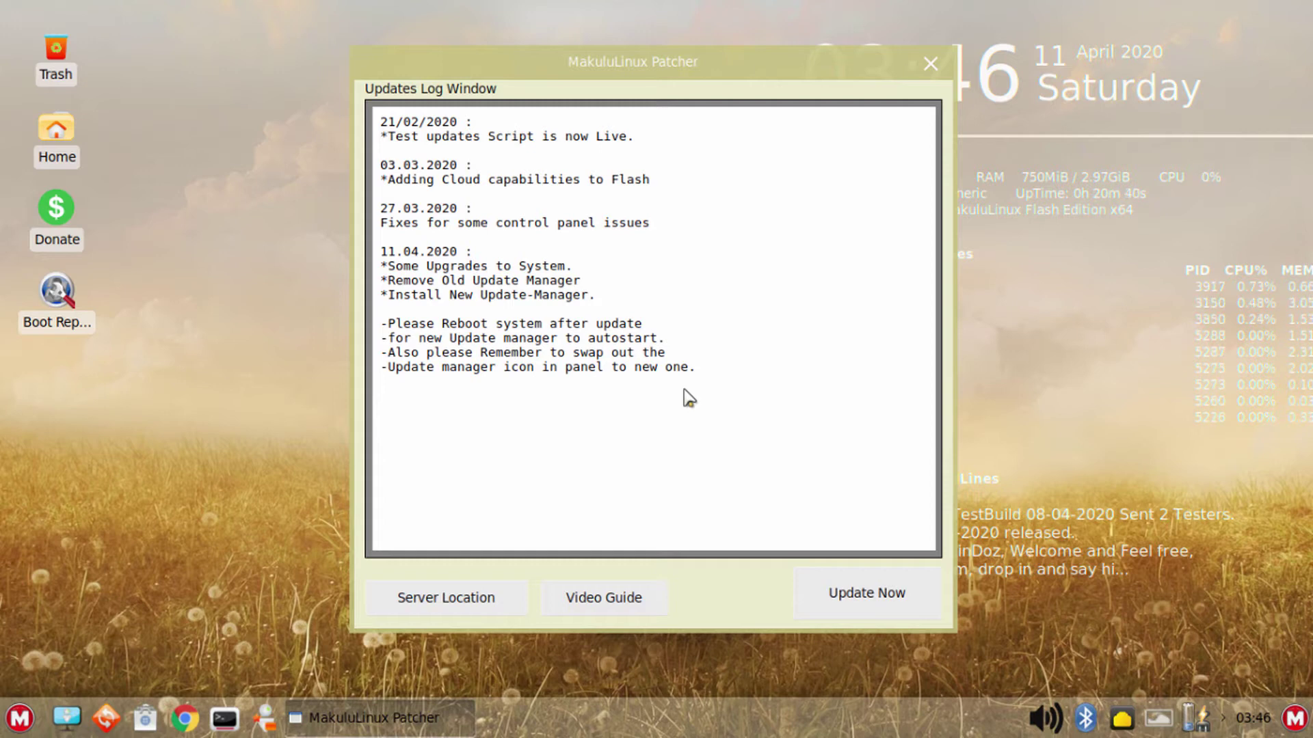
pyautogui.moveTo(700, 367); pyautogui.dragTo(381, 251)
pyautogui.click(524, 316)
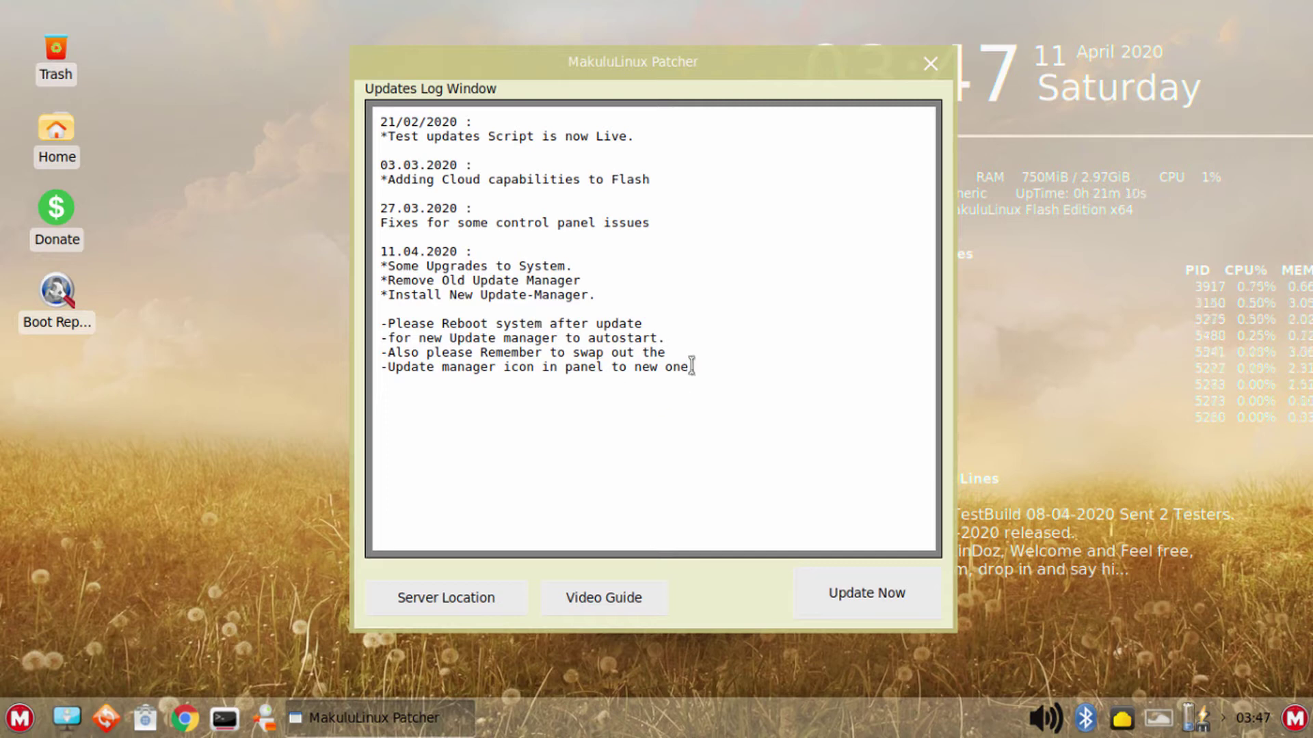
pyautogui.moveTo(700, 368); pyautogui.dragTo(432, 267)
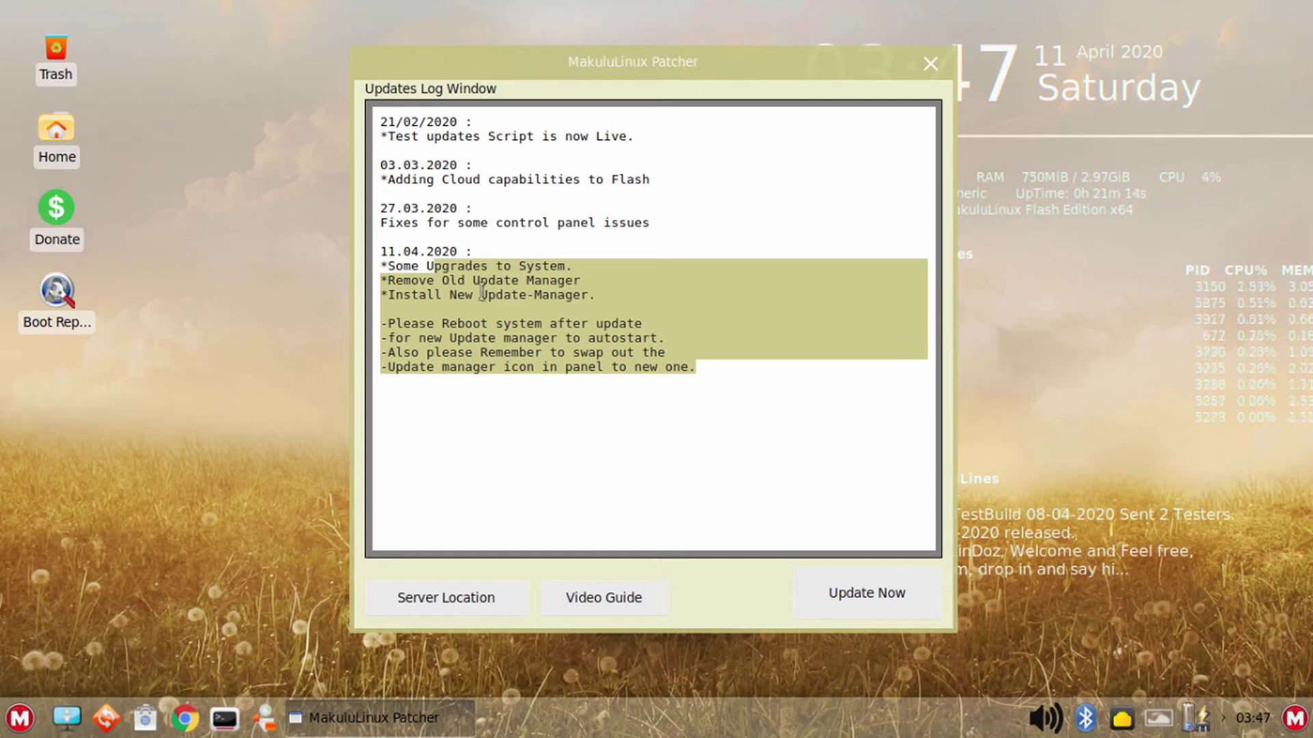
pyautogui.click(408, 281)
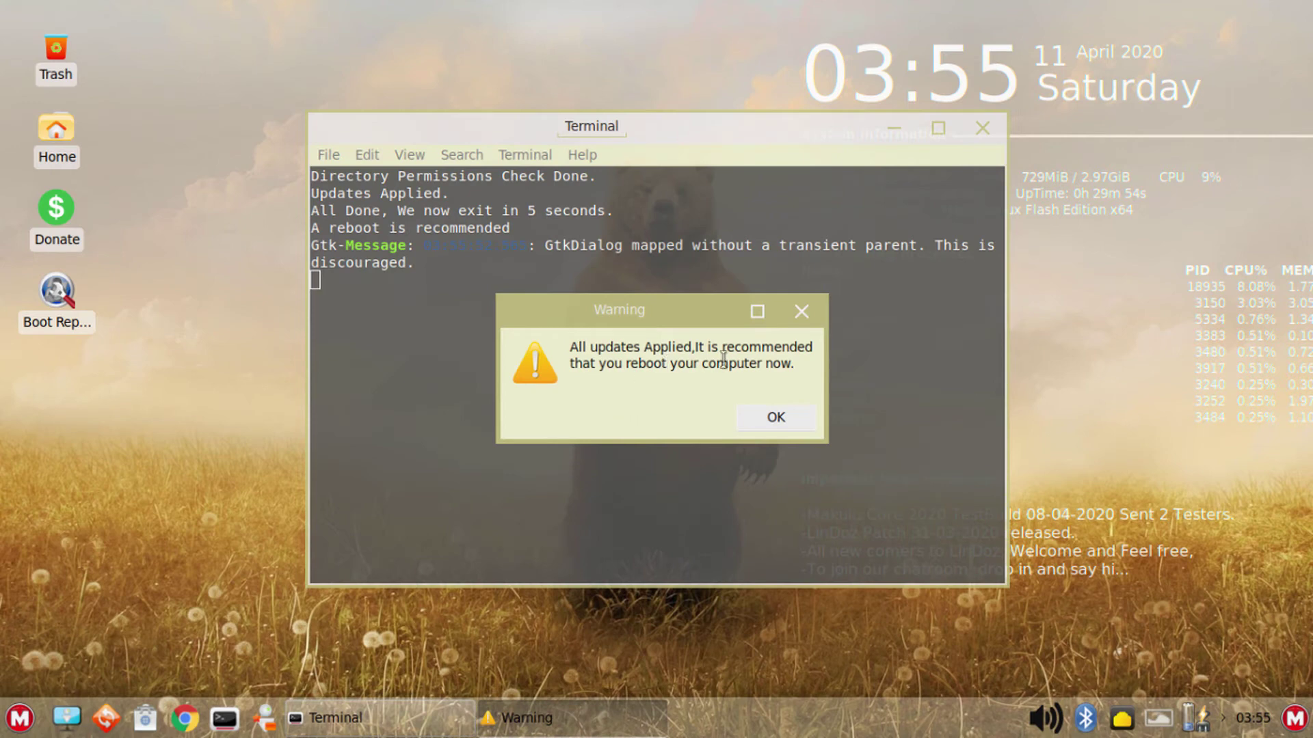
# Dismiss the reboot recommendation and remove the old update manager's launcher from the panel.
pyautogui.click(777, 418)
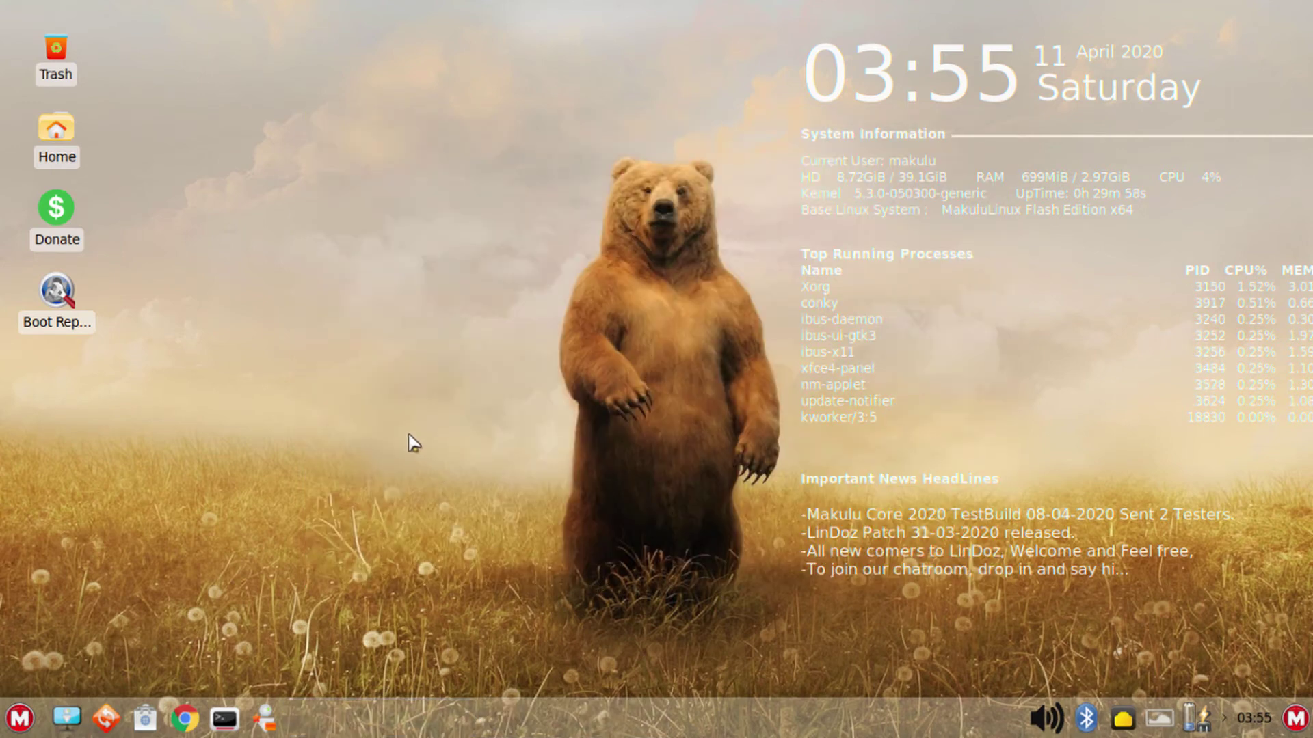
pyautogui.click(104, 719)
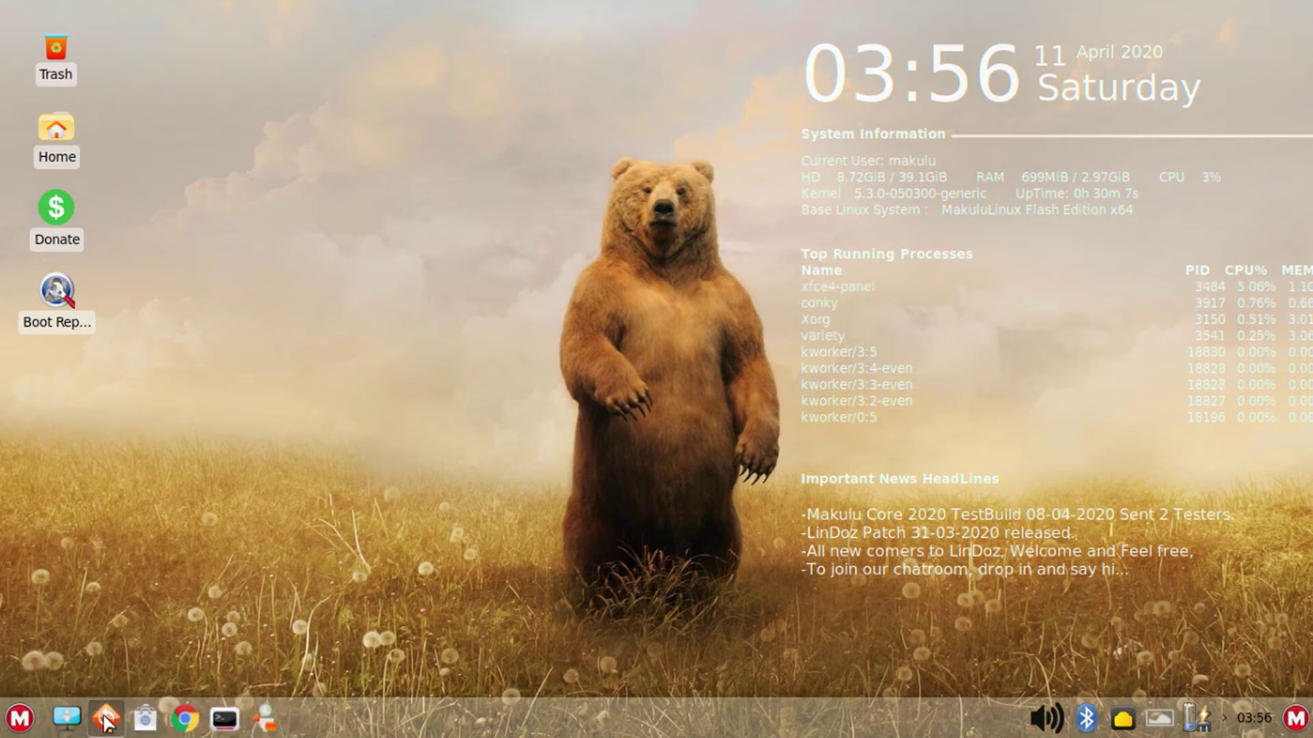
pyautogui.click(786, 455)
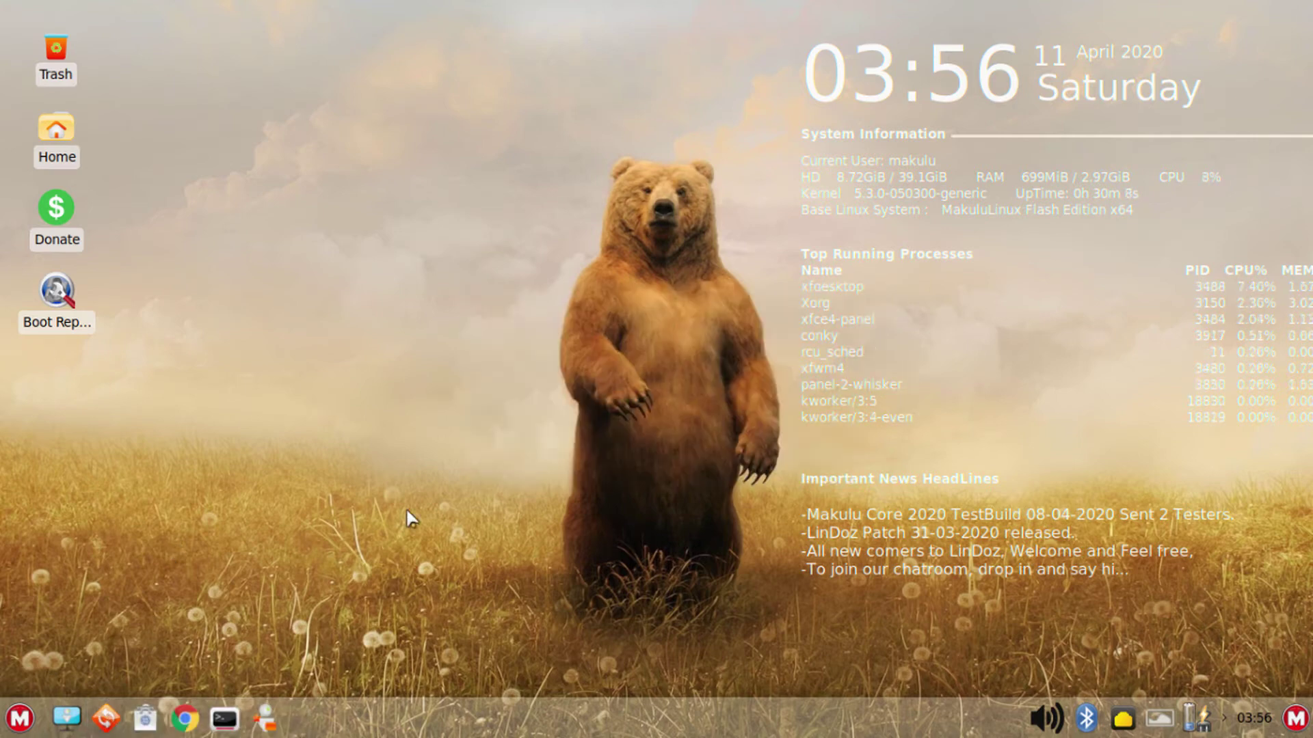
pyautogui.rightClick(107, 718)
pyautogui.click(137, 664)
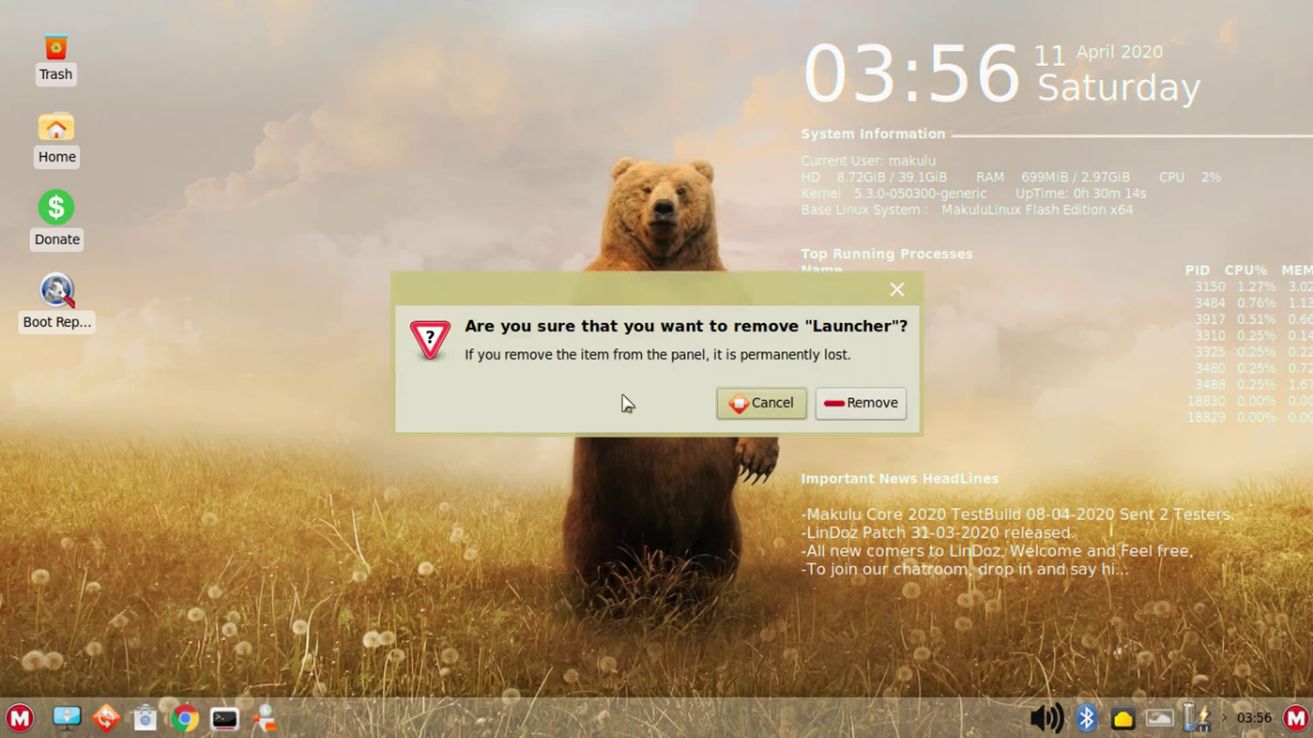
pyautogui.click(860, 404)
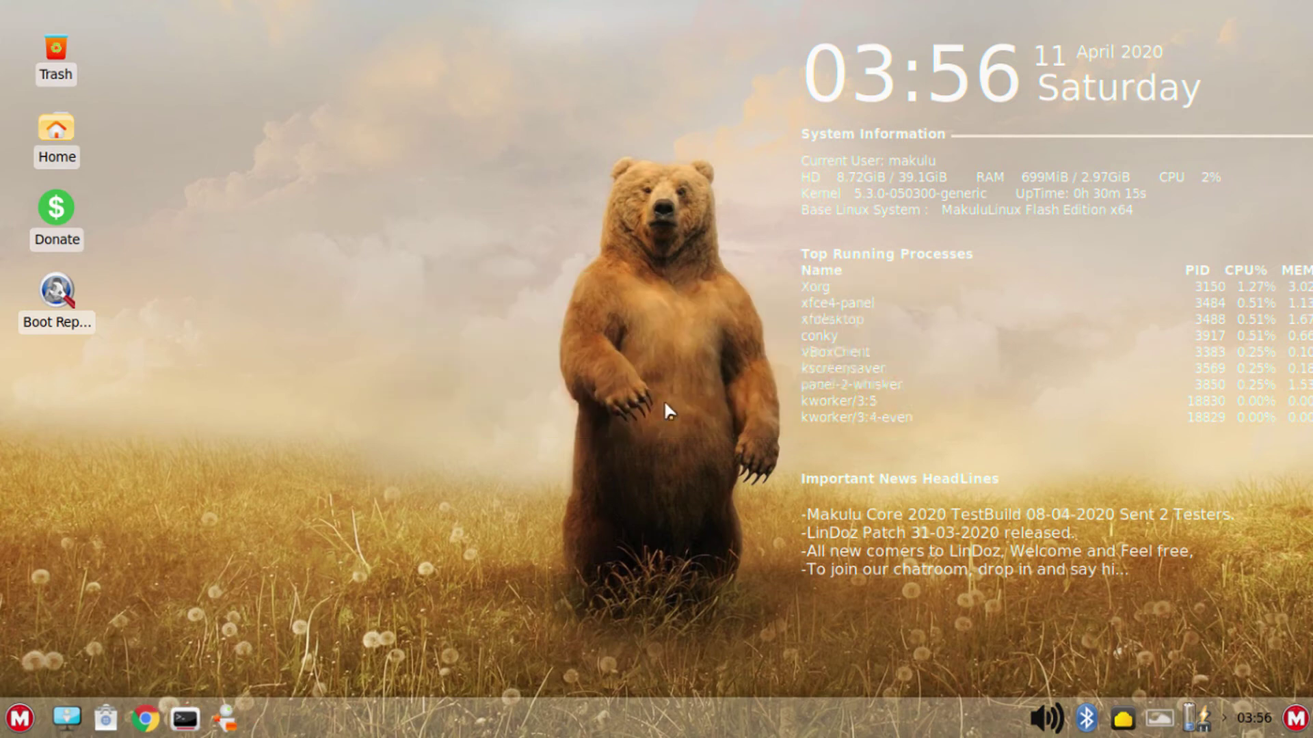
# Add the Update Manager from the System applications to the panel as a launcher.
pyautogui.click(23, 721)
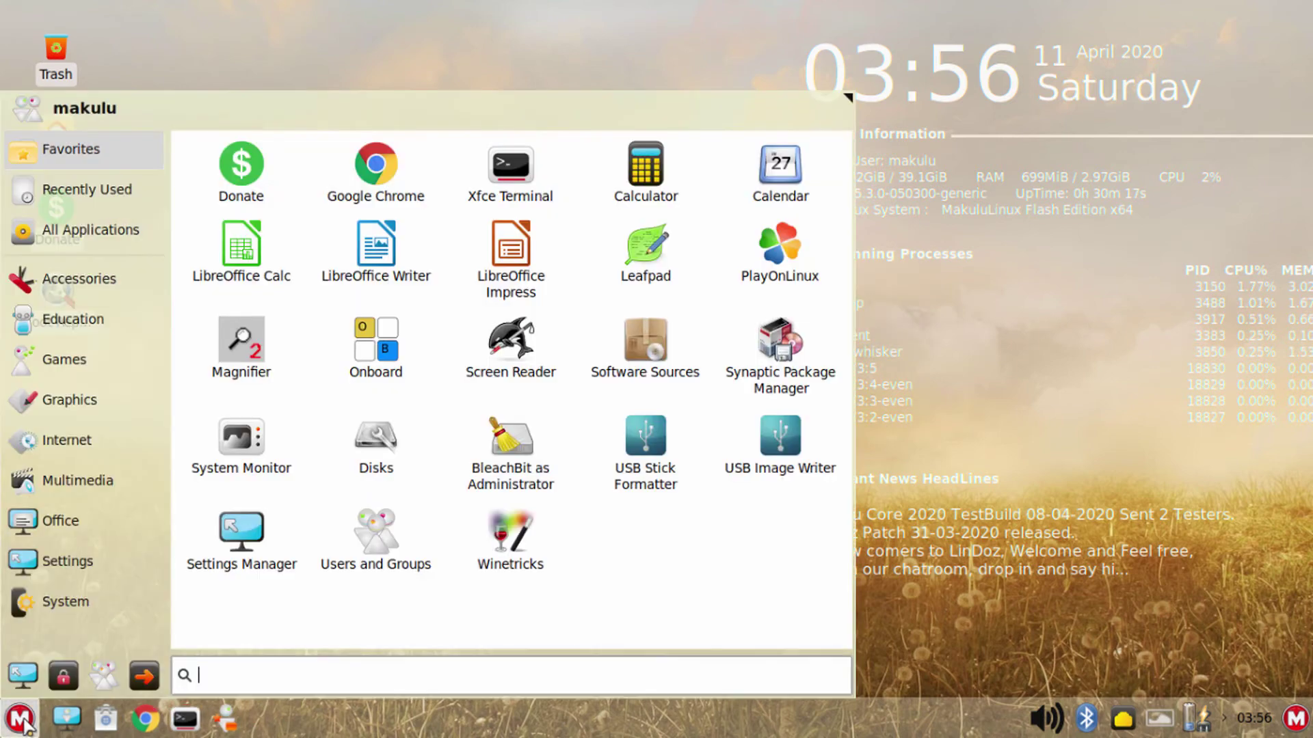
pyautogui.click(72, 562)
pyautogui.click(119, 610)
pyautogui.scroll(-4, 623, 537)
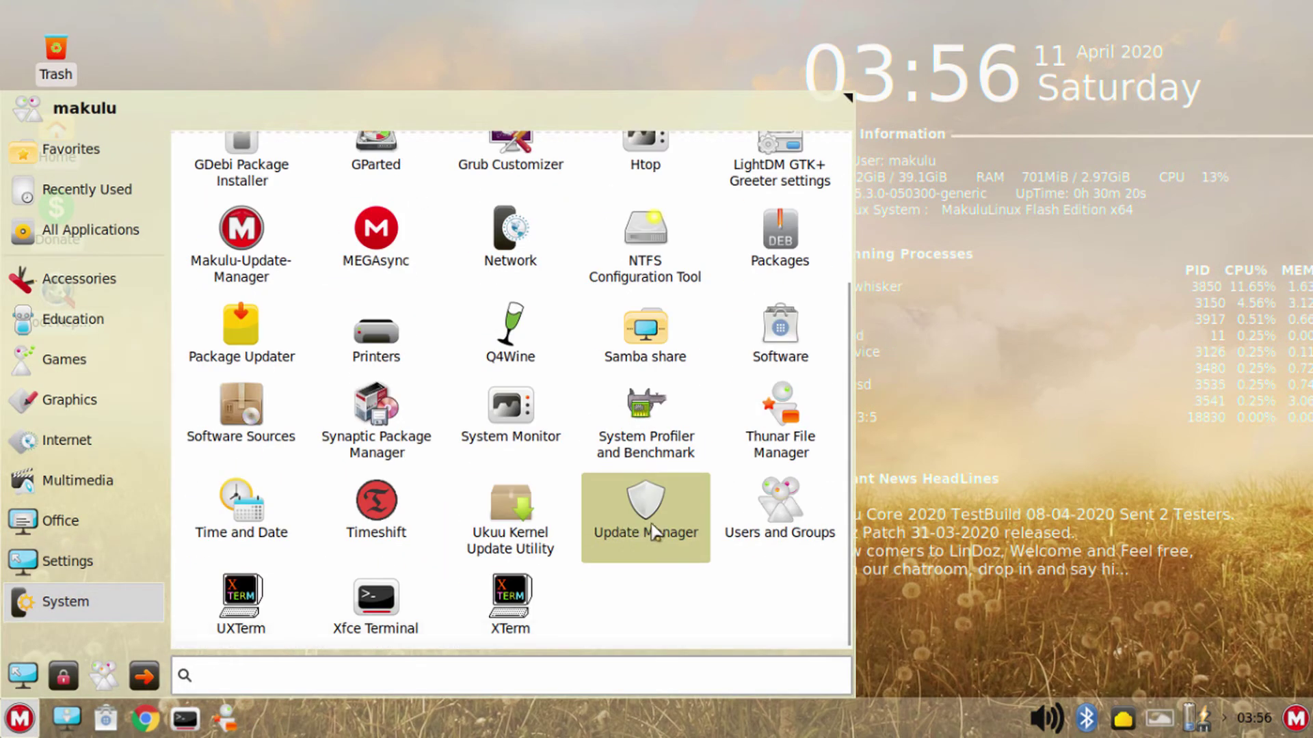
pyautogui.rightClick(647, 505)
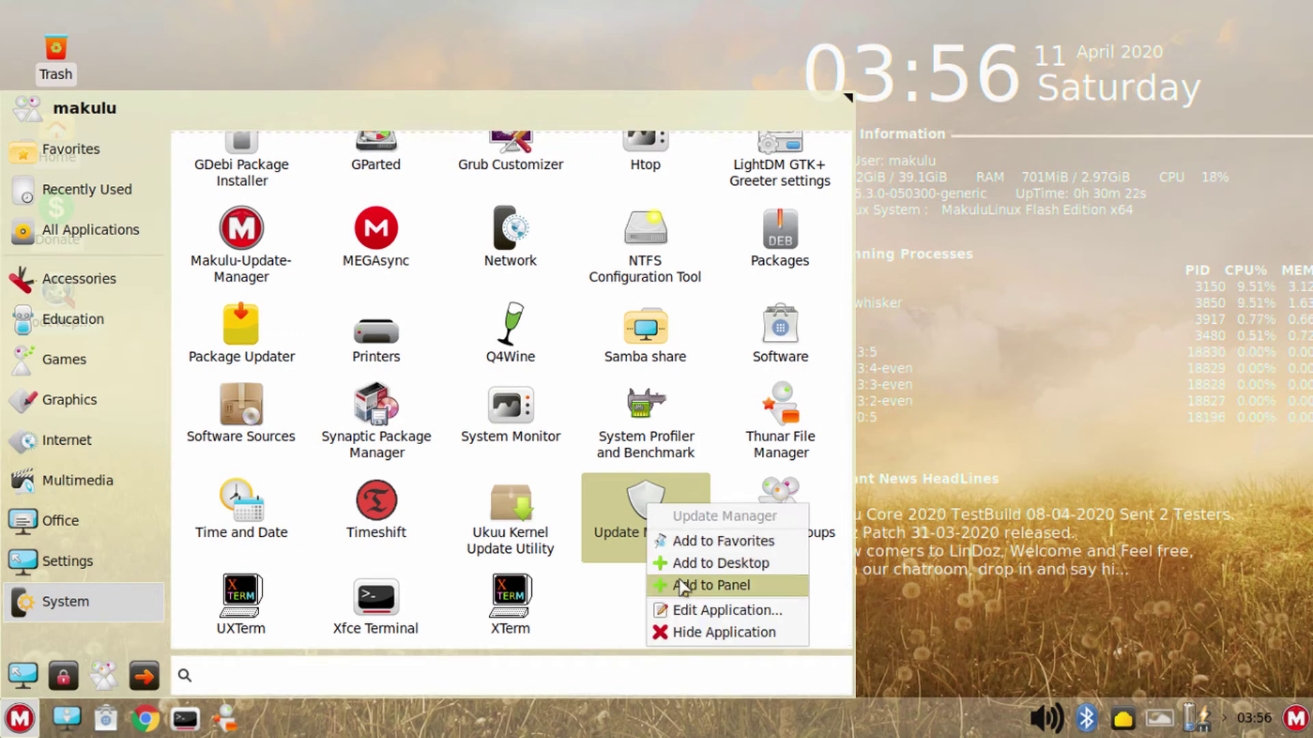
pyautogui.click(681, 586)
pyautogui.click(1033, 580)
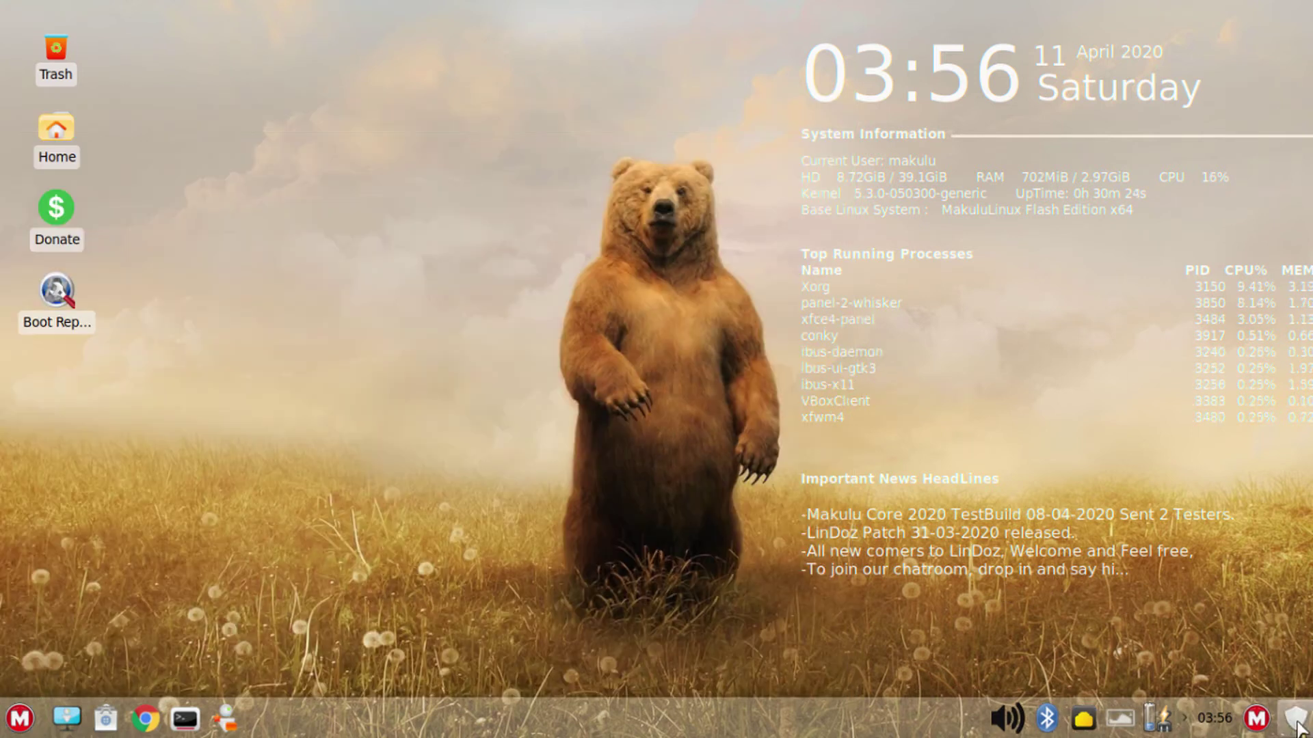
pyautogui.click(21, 718)
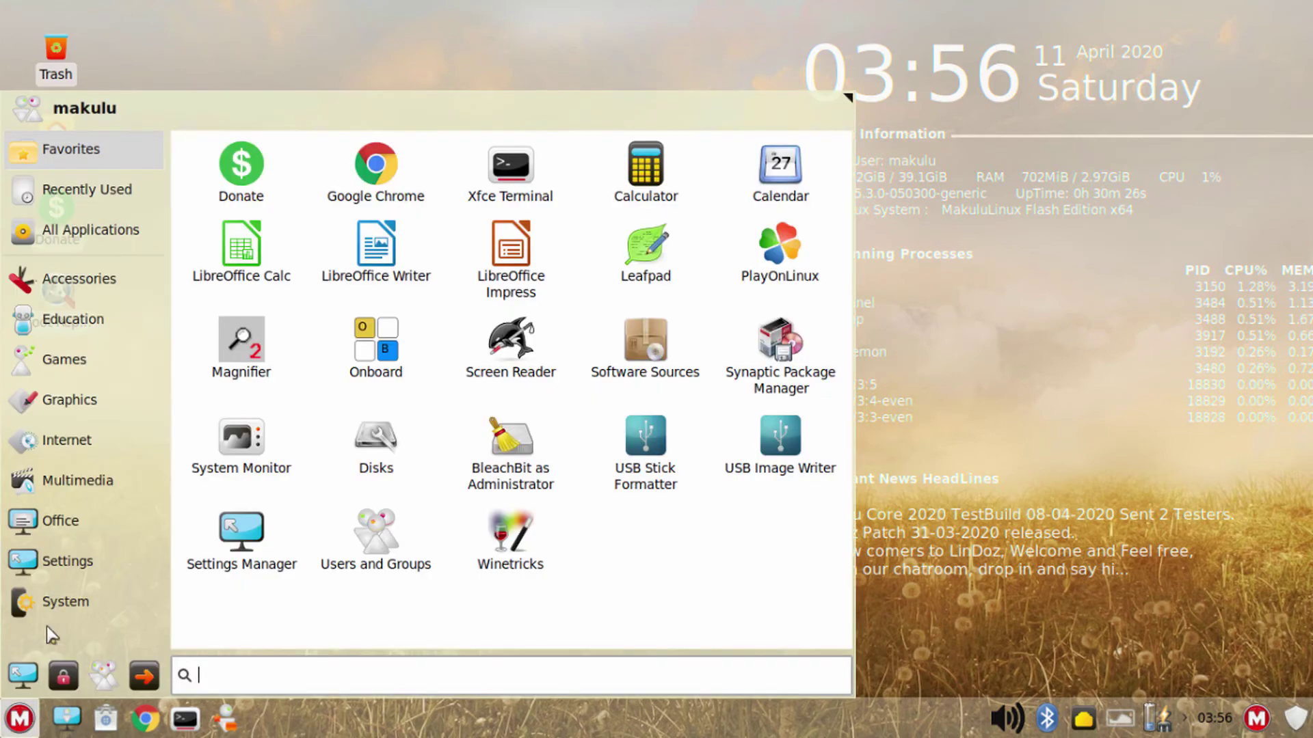
pyautogui.click(60, 604)
pyautogui.scroll(-3, 643, 561)
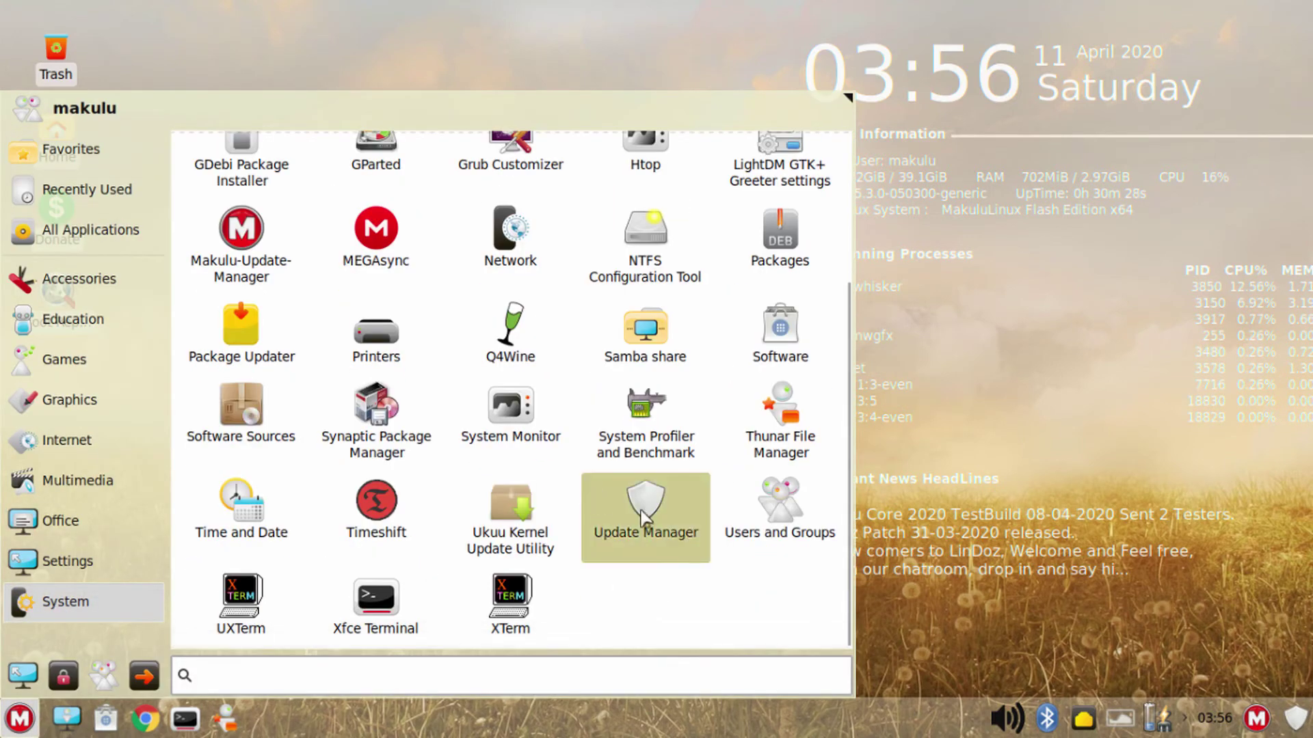
pyautogui.rightClick(643, 517)
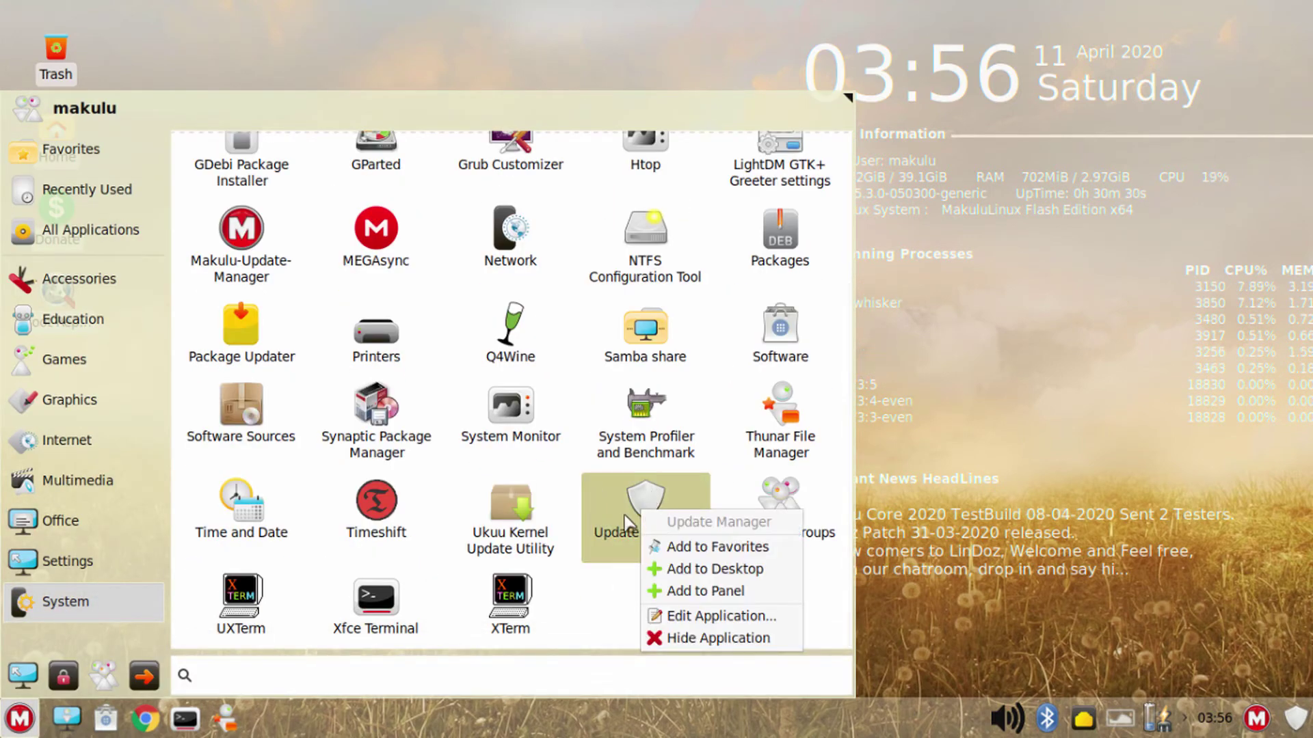
pyautogui.click(927, 611)
pyautogui.click(882, 482)
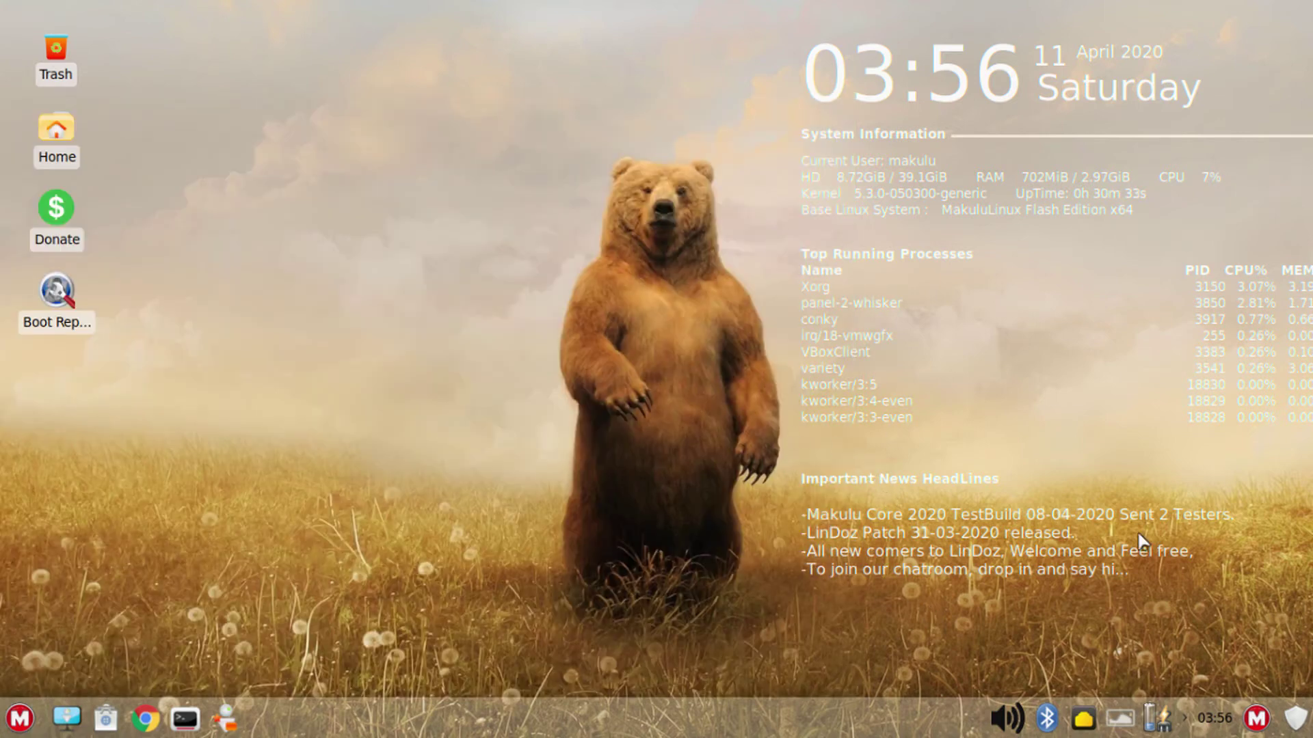
# Move the Update Manager launcher along the panel to the place directly after Show Desktop.
pyautogui.rightClick(1299, 722)
pyautogui.click(1234, 642)
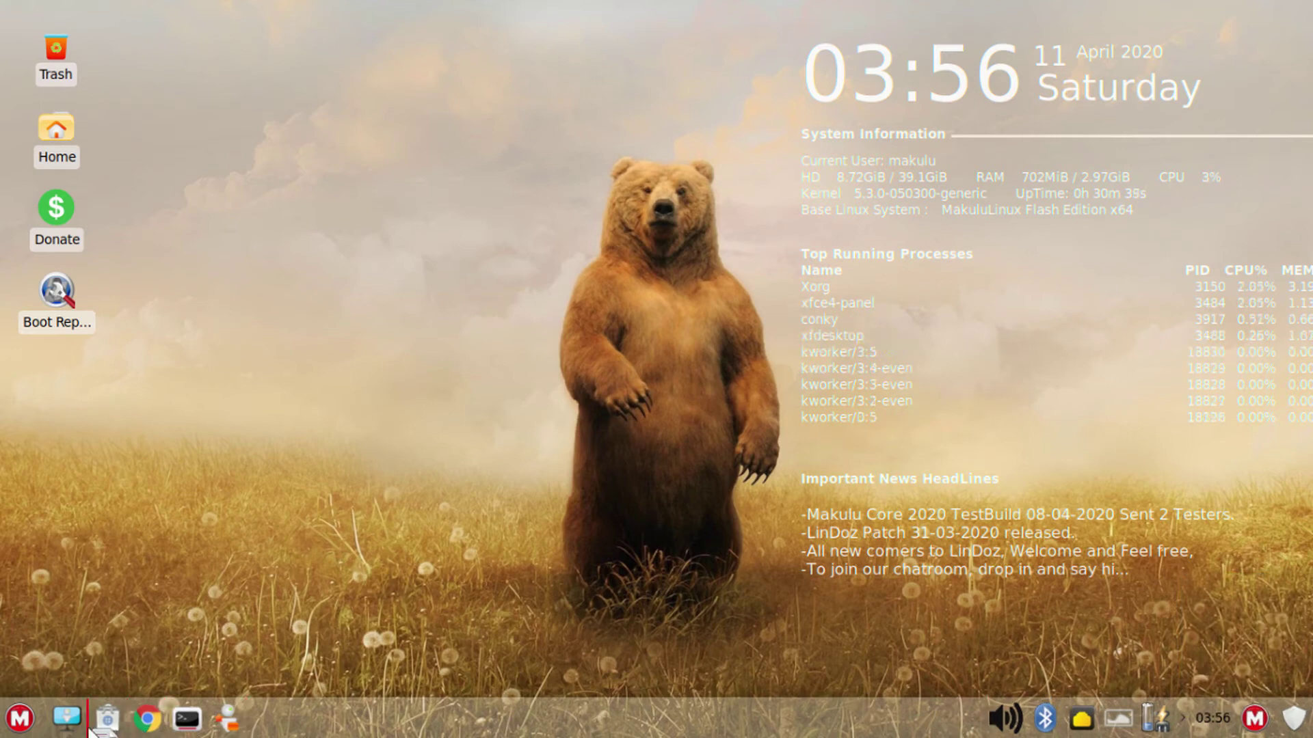
pyautogui.click(90, 729)
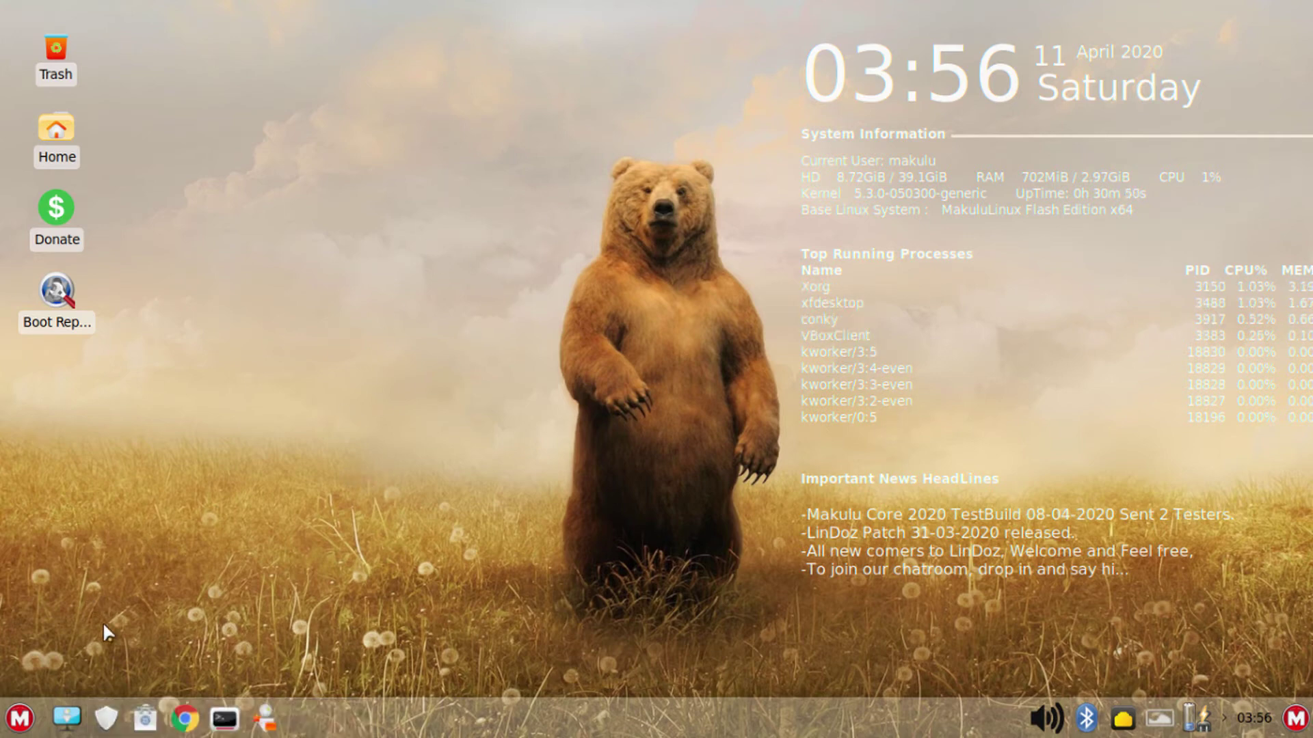
pyautogui.rightClick(108, 715)
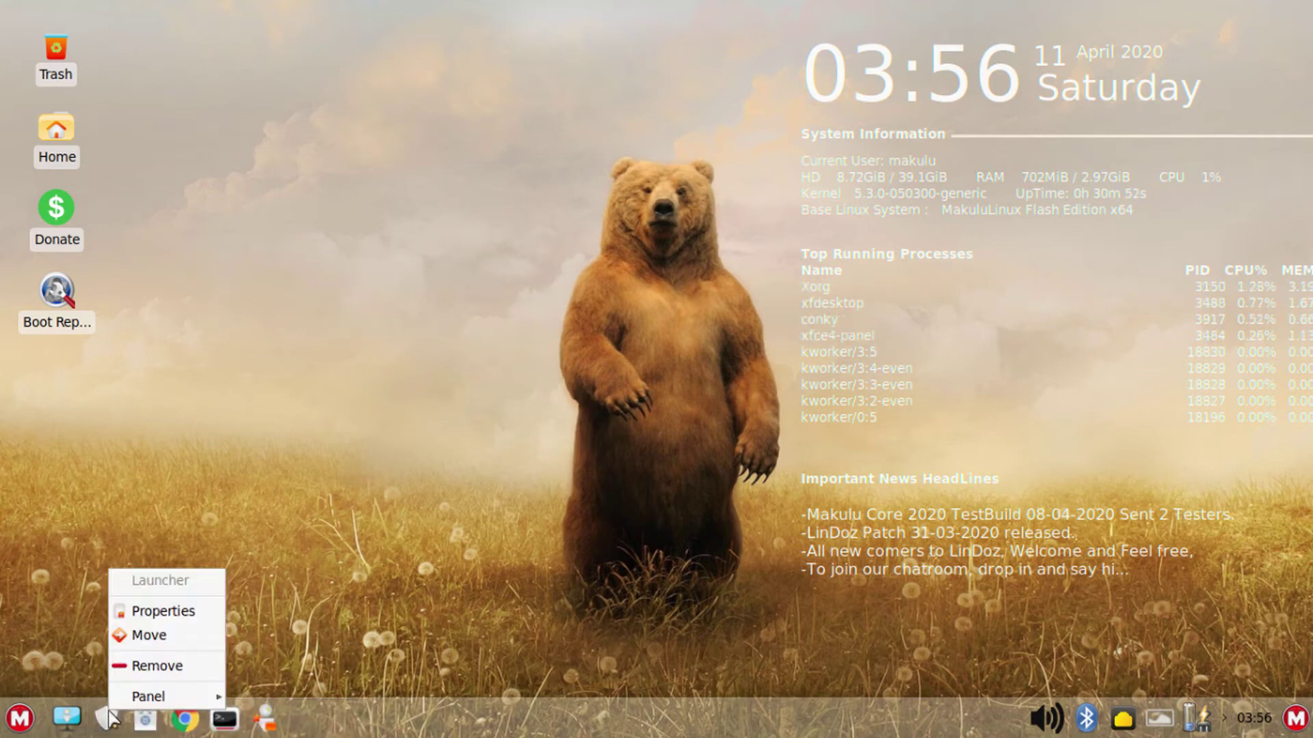
pyautogui.click(60, 547)
pyautogui.click(21, 722)
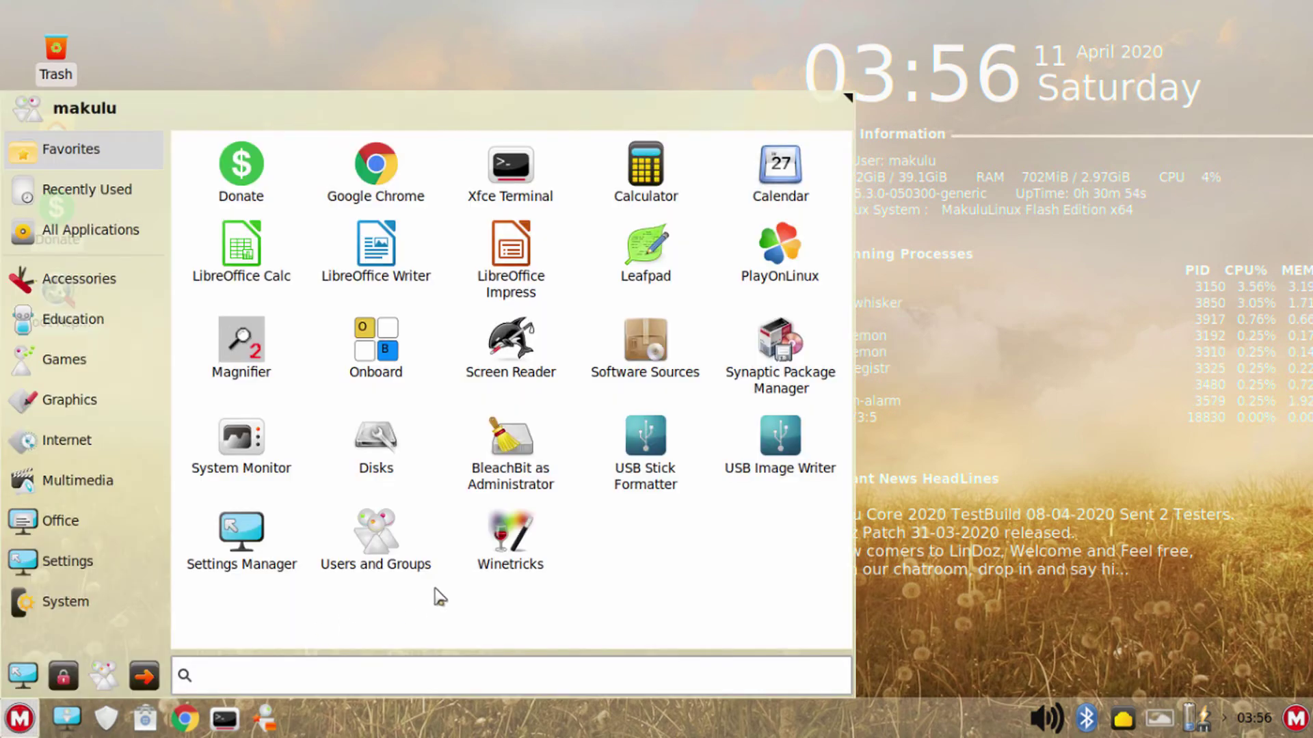
pyautogui.click(65, 601)
pyautogui.scroll(-5, 625, 400)
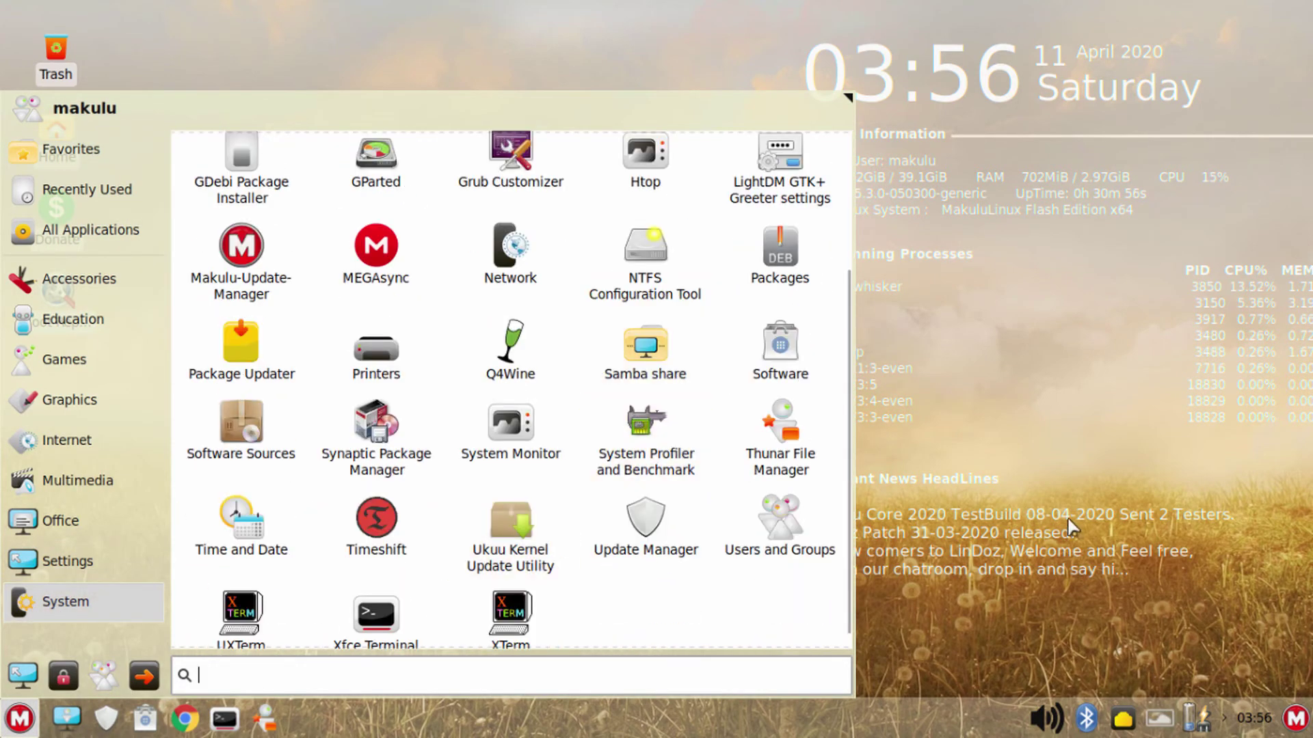
pyautogui.click(1072, 528)
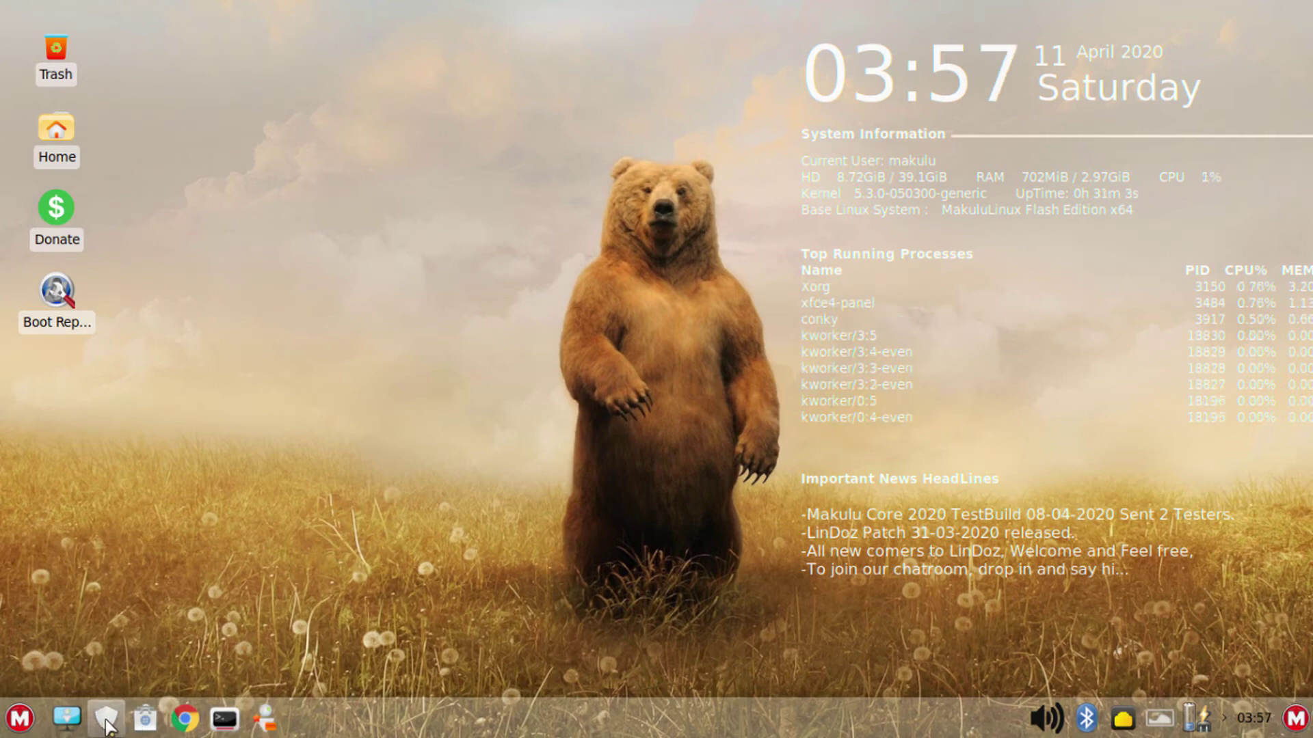
# Examine the list of items on Panel 1 in the panel preferences and close the preferences.
pyautogui.rightClick(469, 726)
pyautogui.moveTo(504, 702)
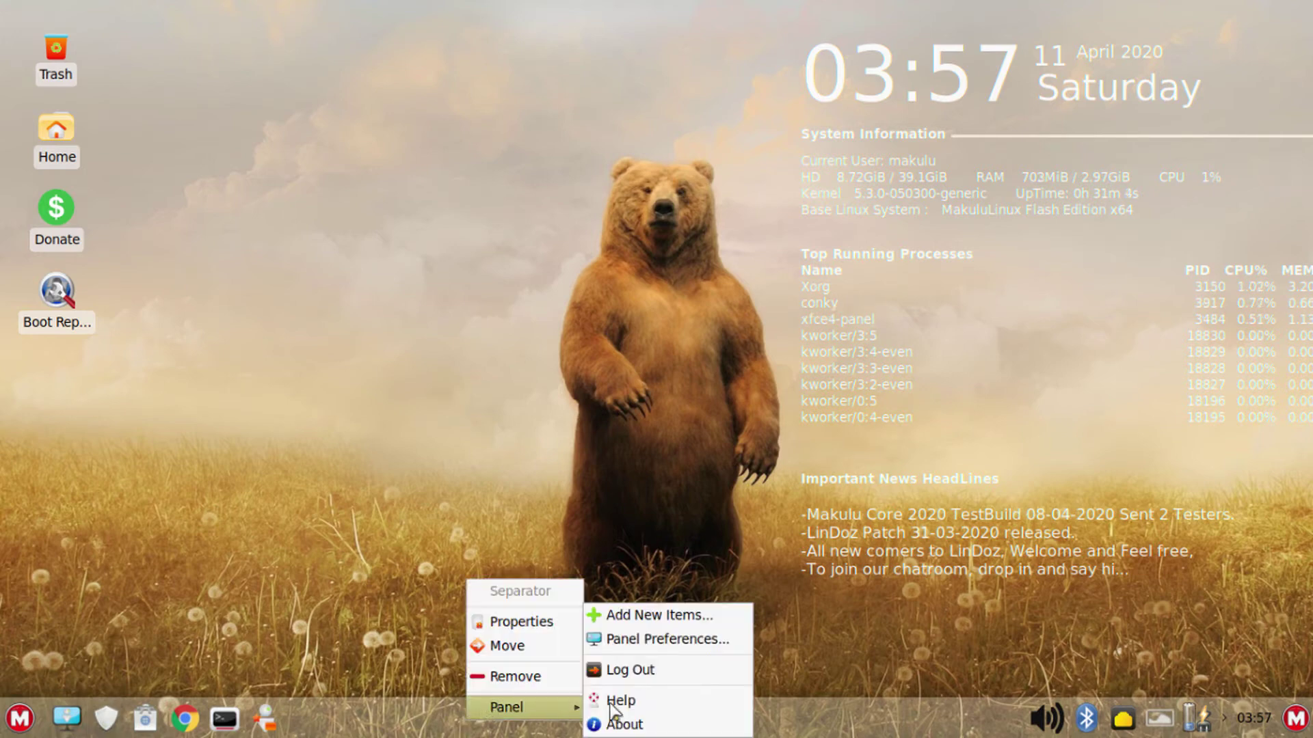
pyautogui.click(630, 638)
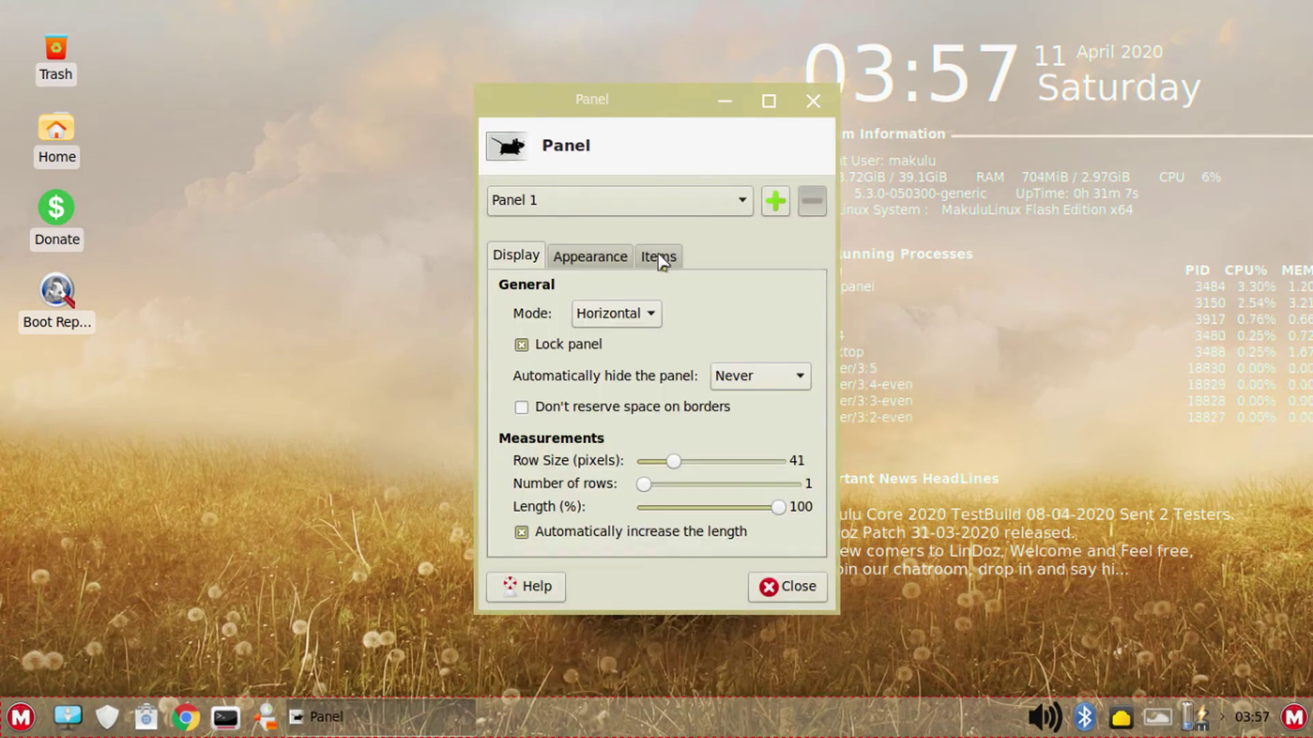
pyautogui.click(660, 258)
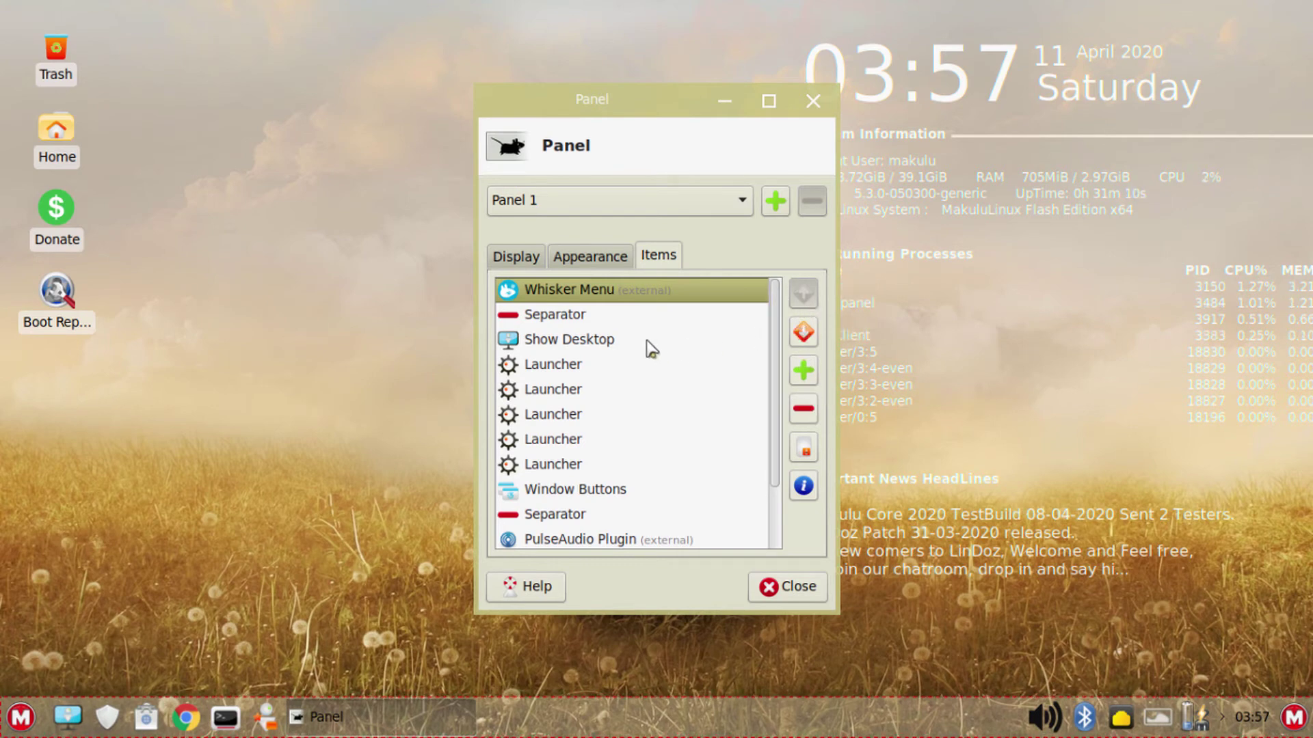
pyautogui.click(787, 587)
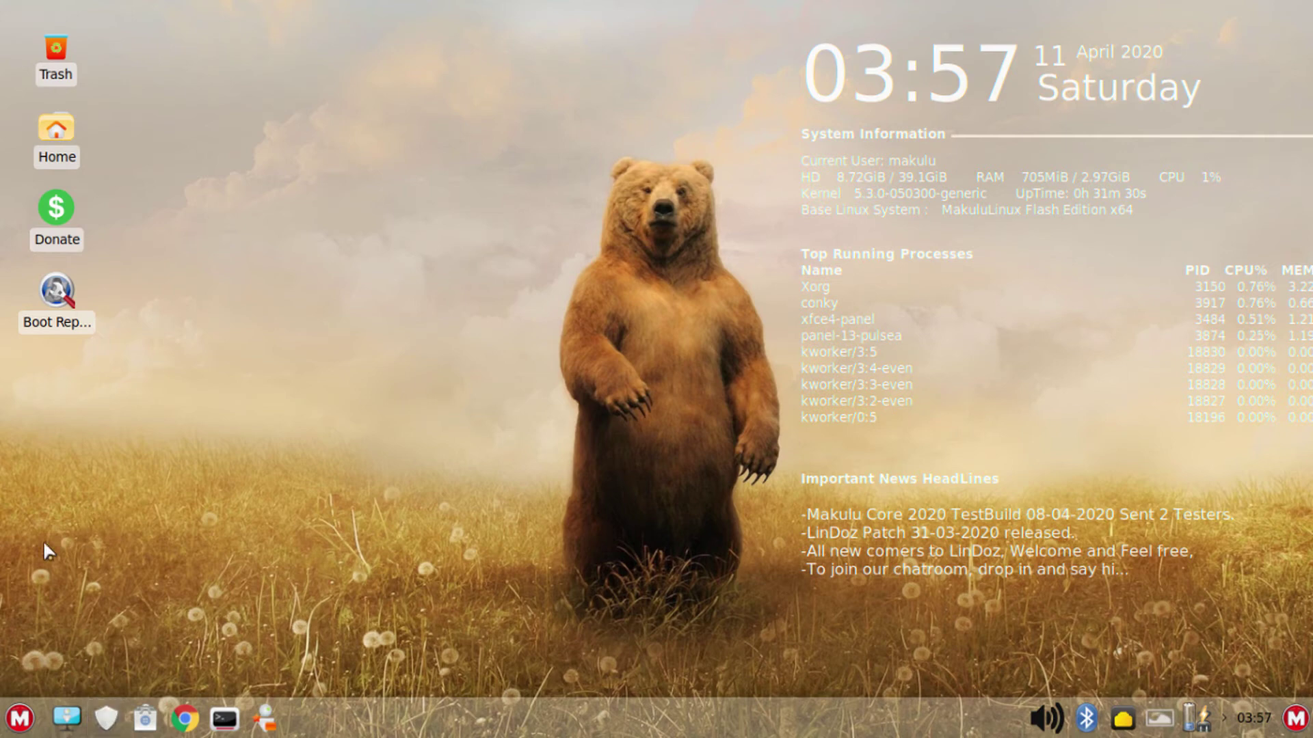
# Restart the computer from the session log-out options.
pyautogui.click(21, 718)
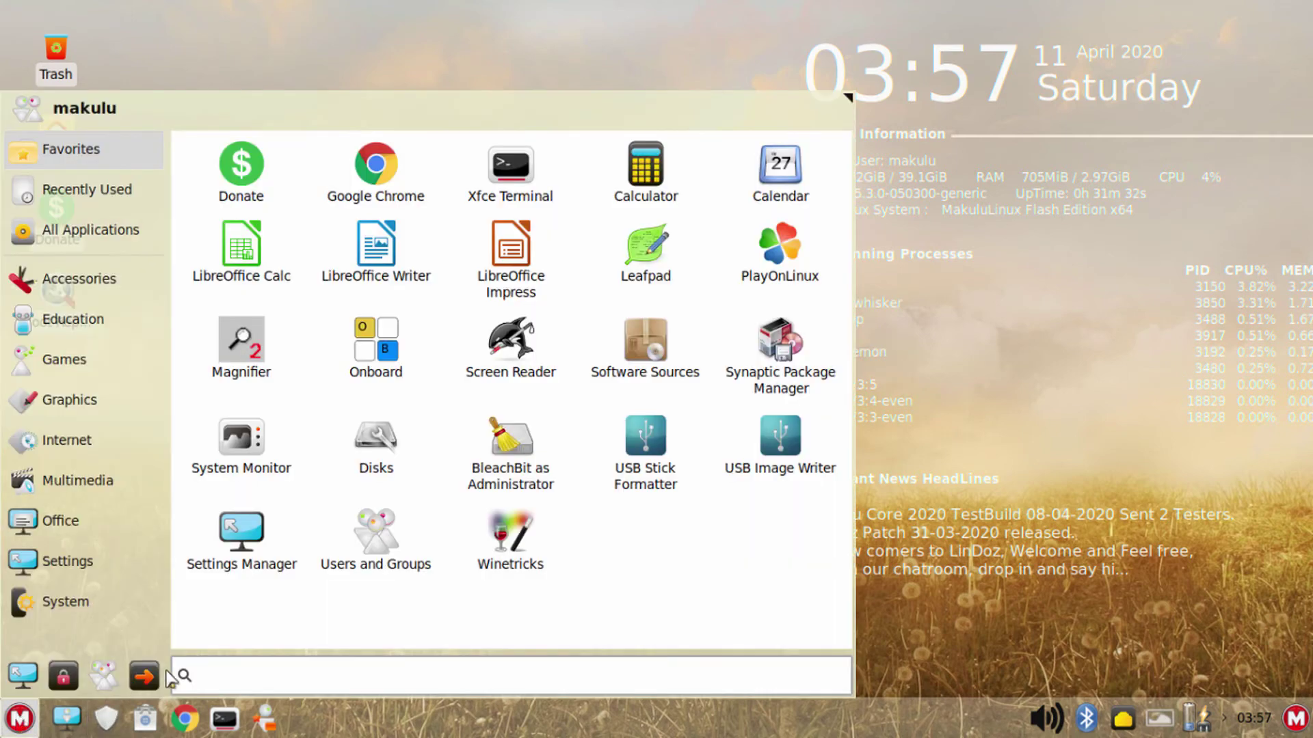
pyautogui.click(424, 495)
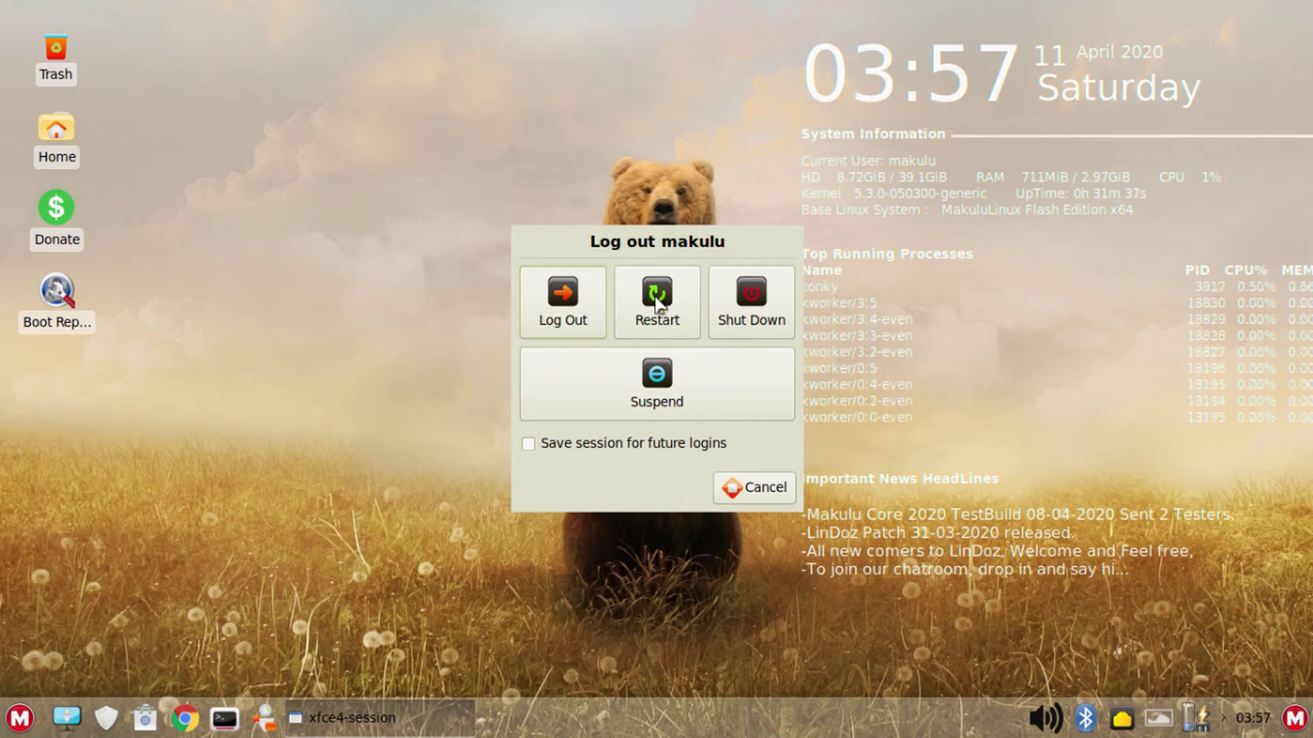
pyautogui.click(655, 301)
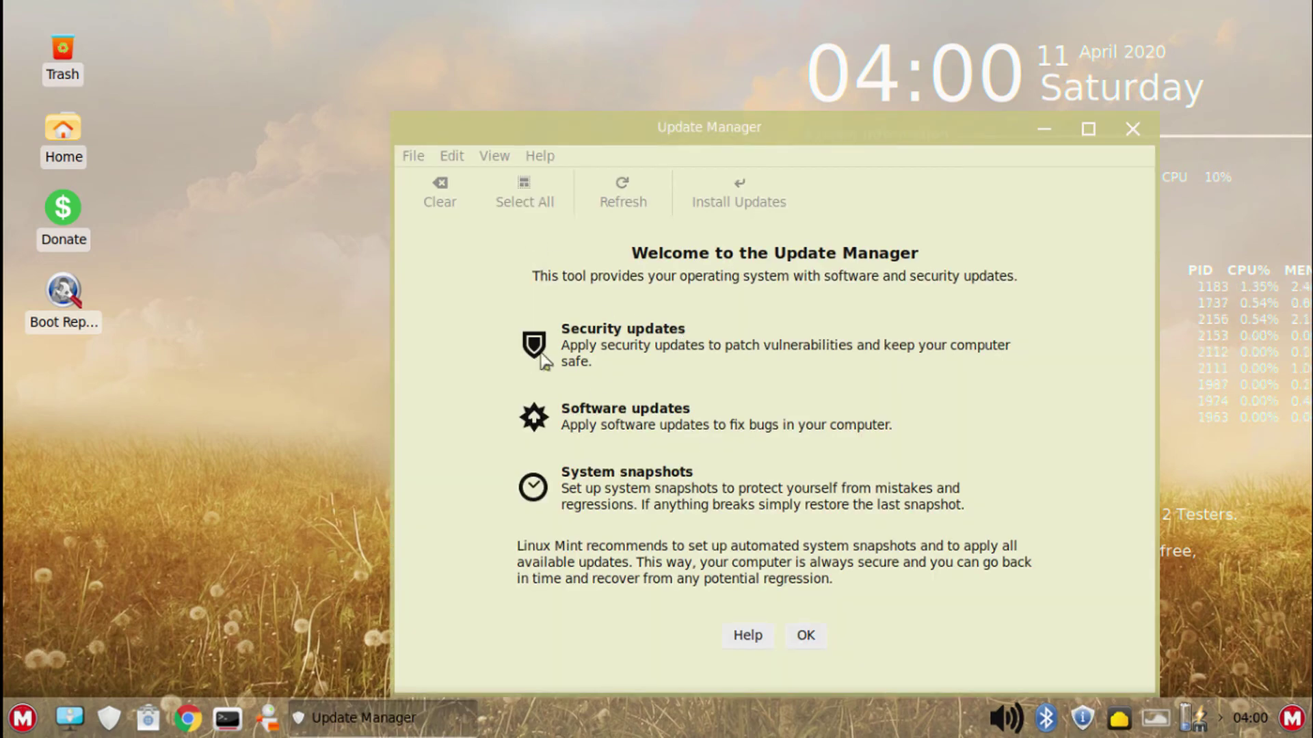
# Dismiss the Update Manager's welcome page and System Snapshots notice, and refresh the package information.
pyautogui.click(806, 635)
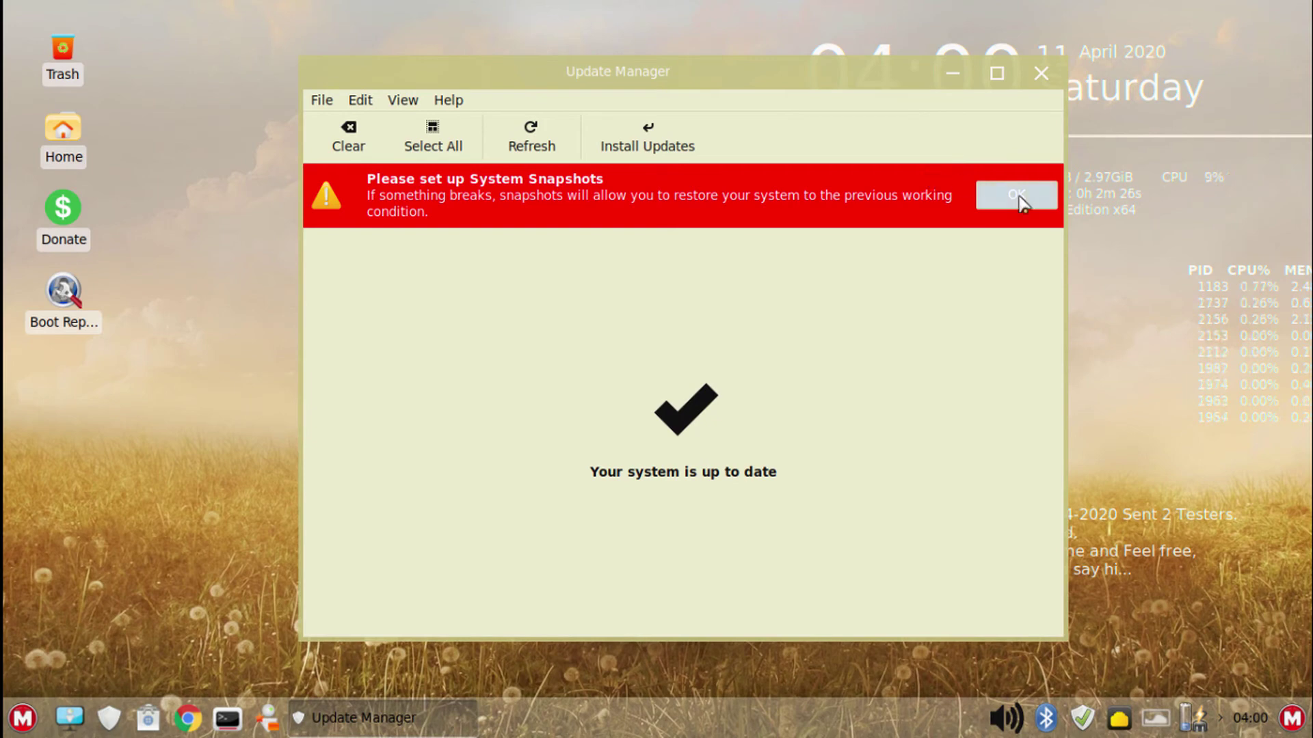
pyautogui.click(1017, 197)
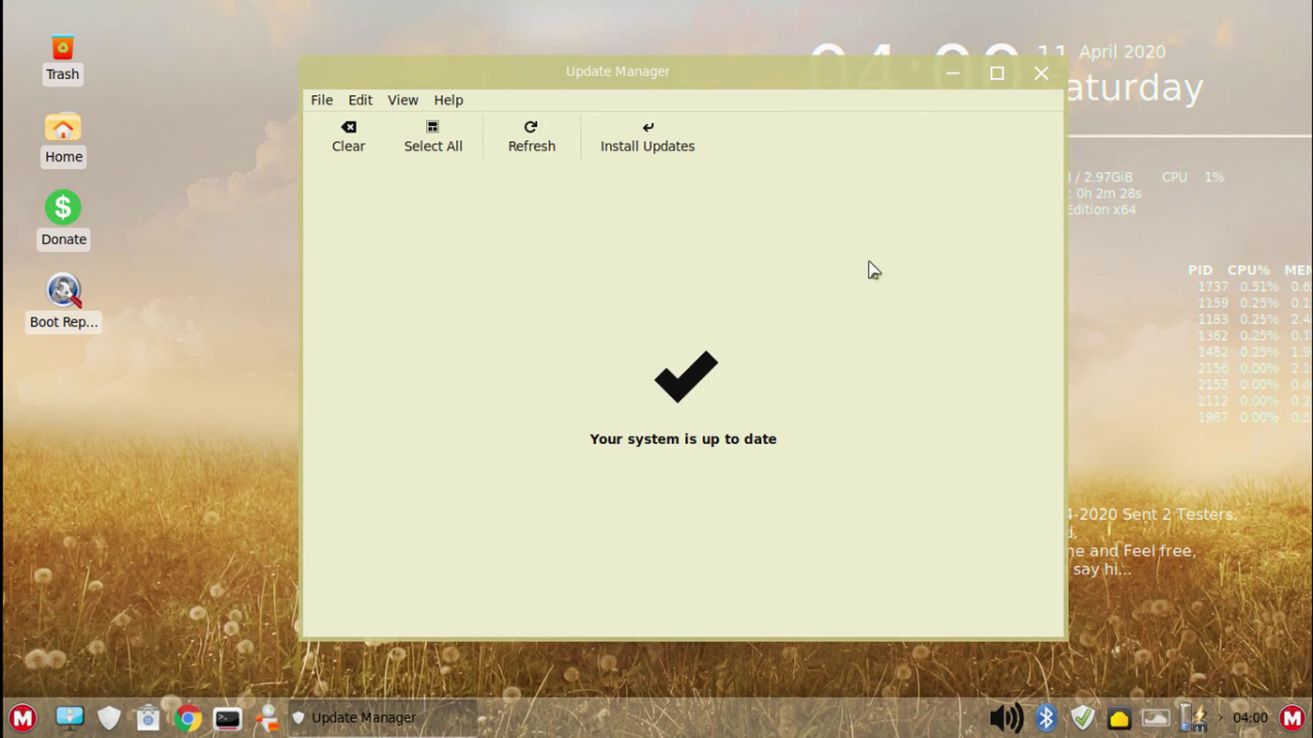
pyautogui.click(766, 466)
pyautogui.click(552, 137)
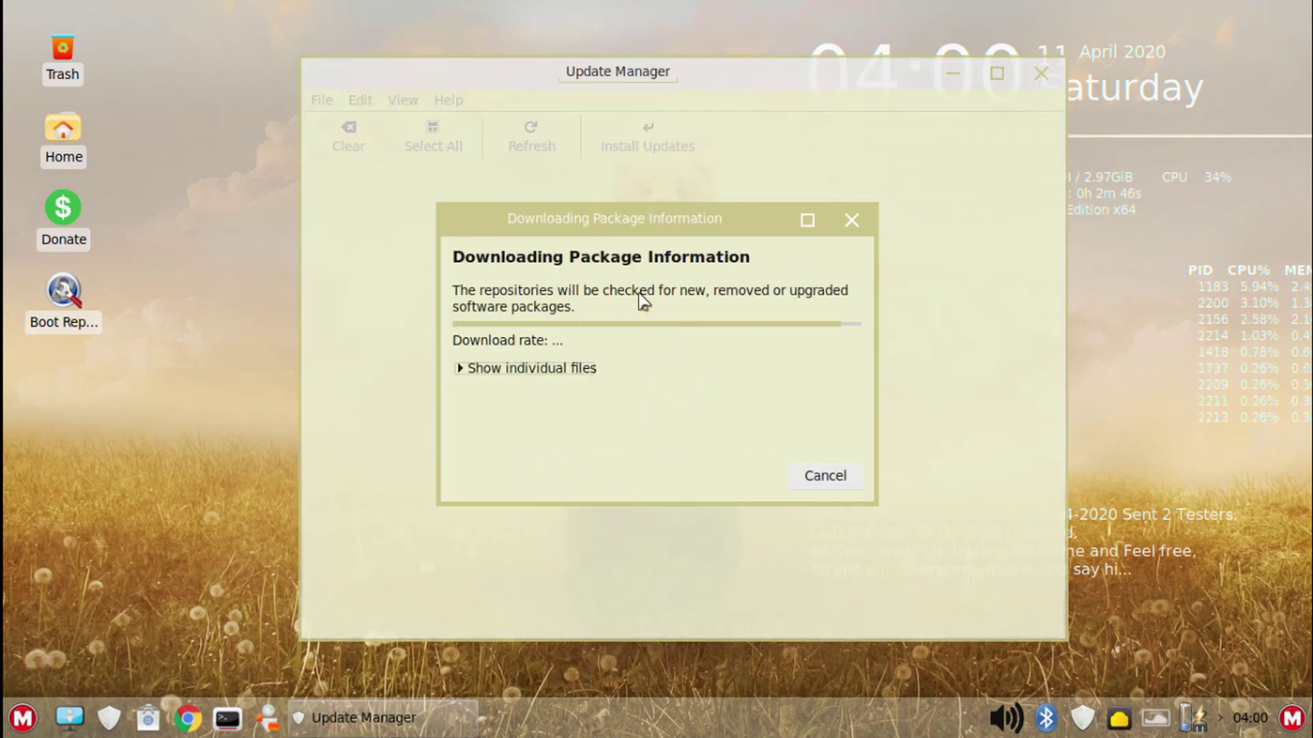
pyautogui.moveTo(630, 228); pyautogui.dragTo(652, 243)
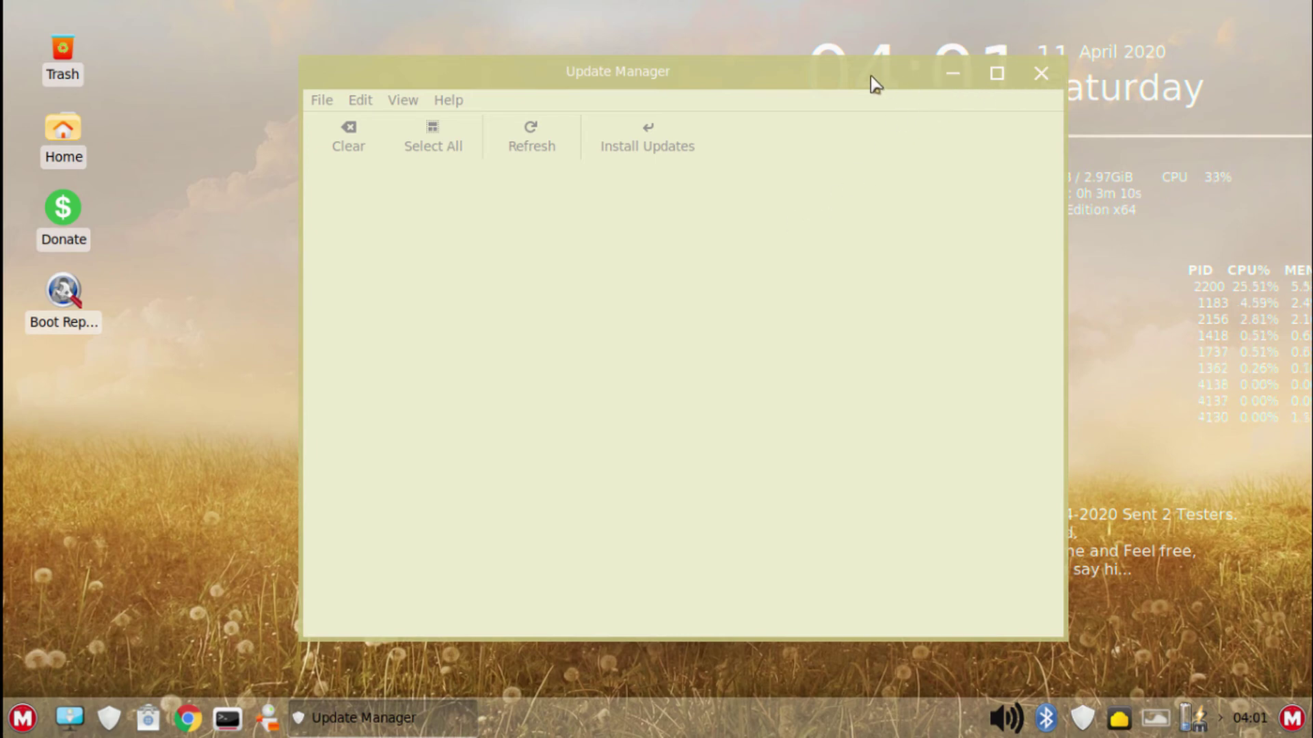
# Reposition the Update Manager window on the desktop and close it.
pyautogui.moveTo(862, 72); pyautogui.dragTo(740, 82)
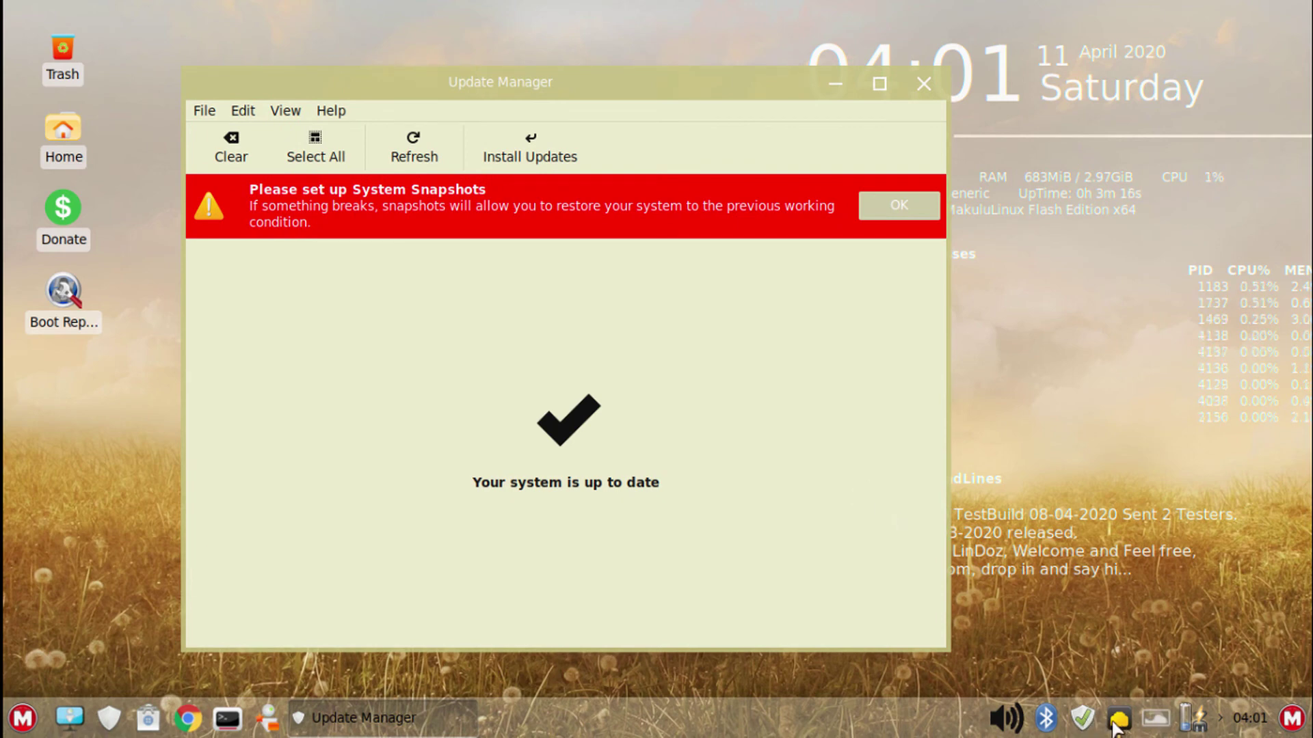
pyautogui.moveTo(462, 71); pyautogui.dragTo(501, 57)
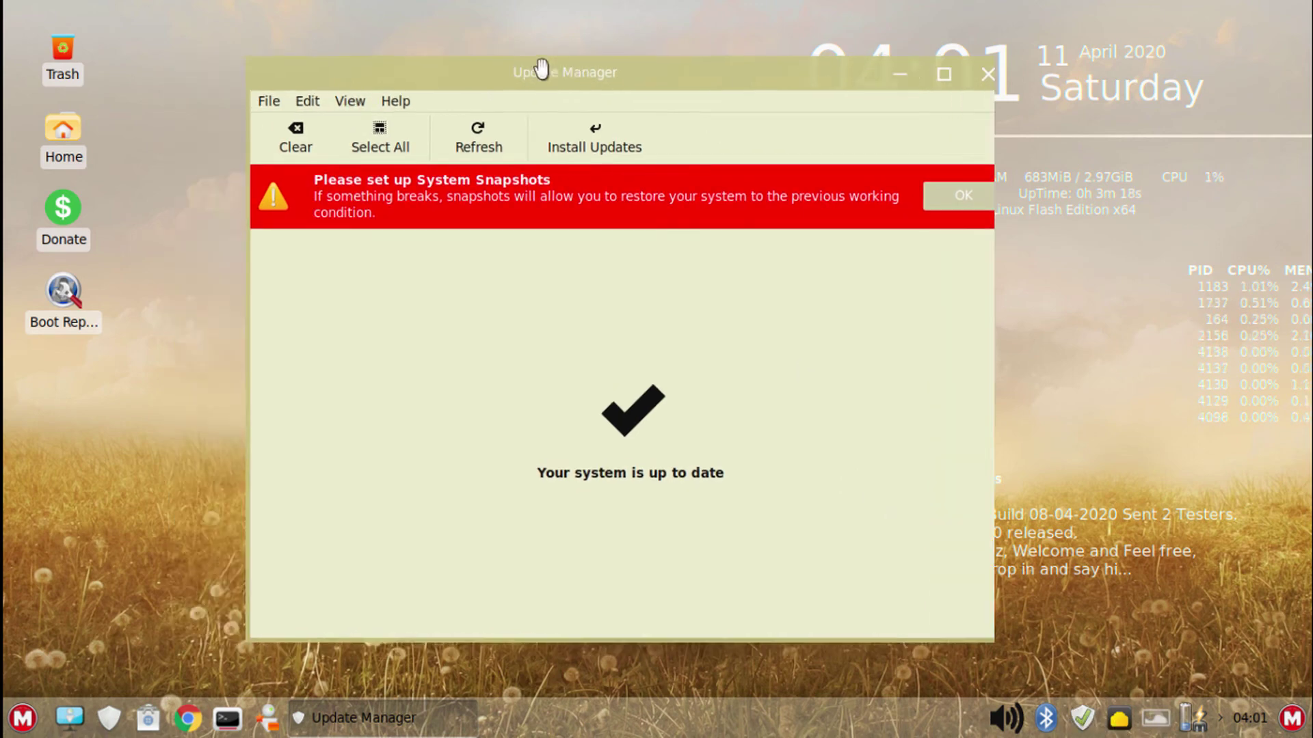
pyautogui.click(949, 71)
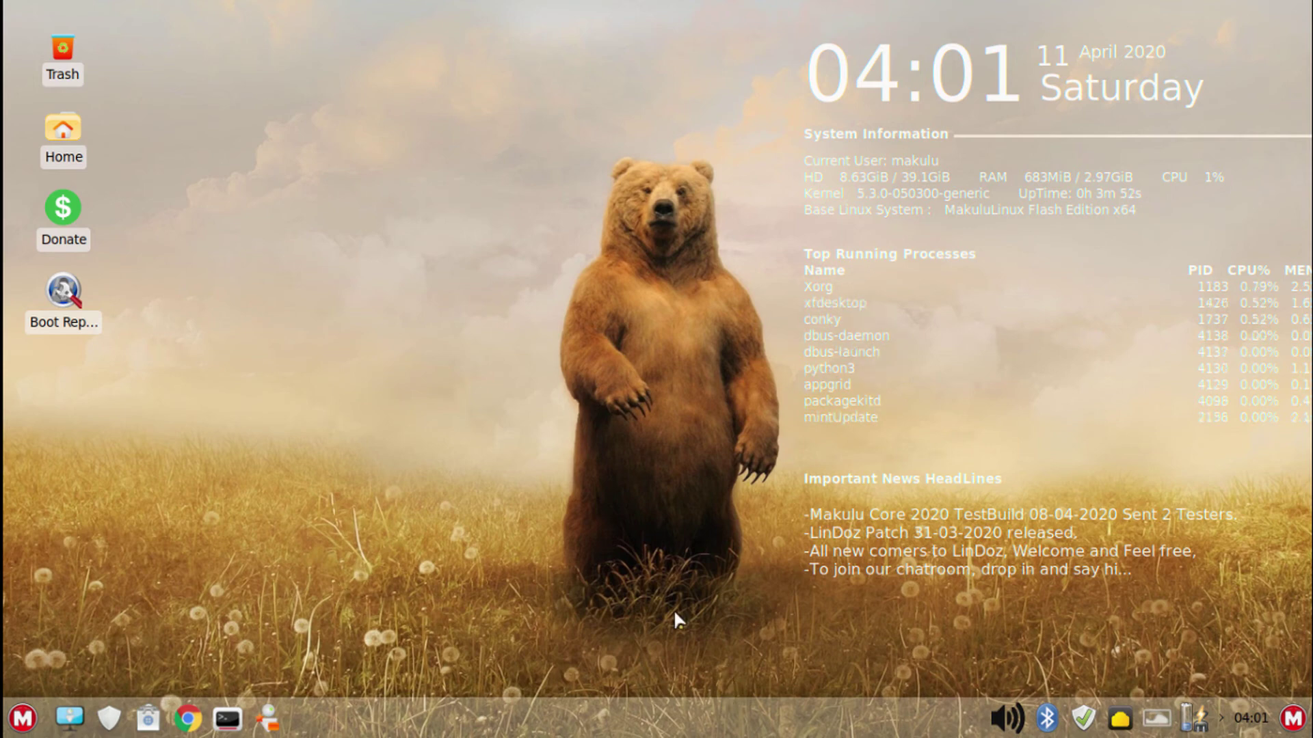
# Examine the reopened Update Manager and the list of System applications, and close both.
pyautogui.click(1084, 723)
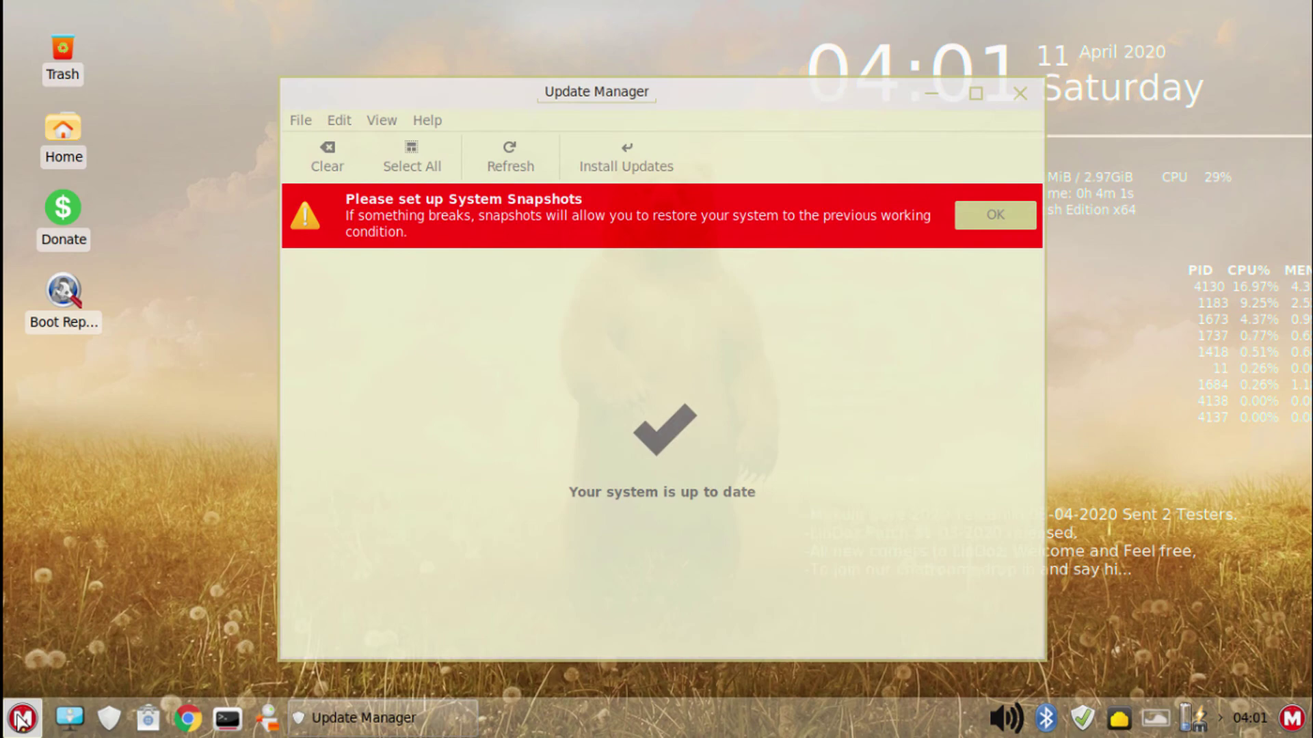
pyautogui.click(23, 717)
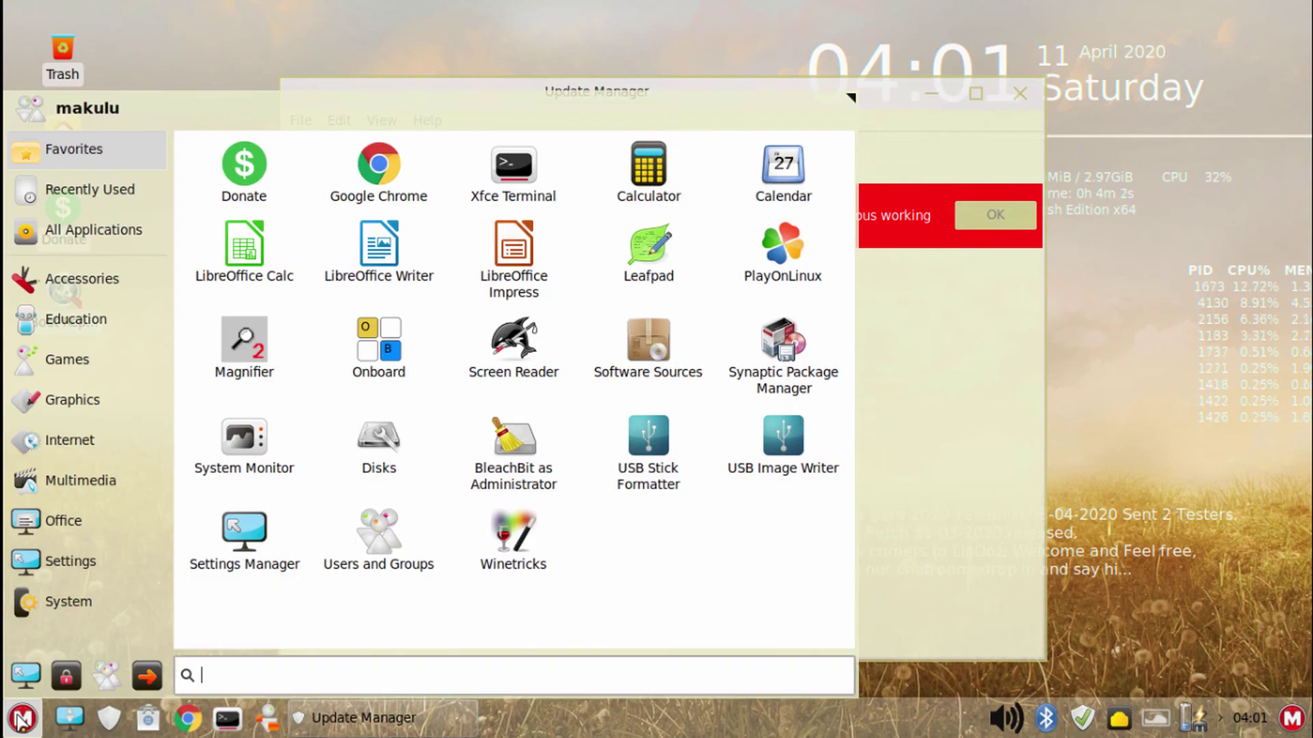
pyautogui.click(107, 603)
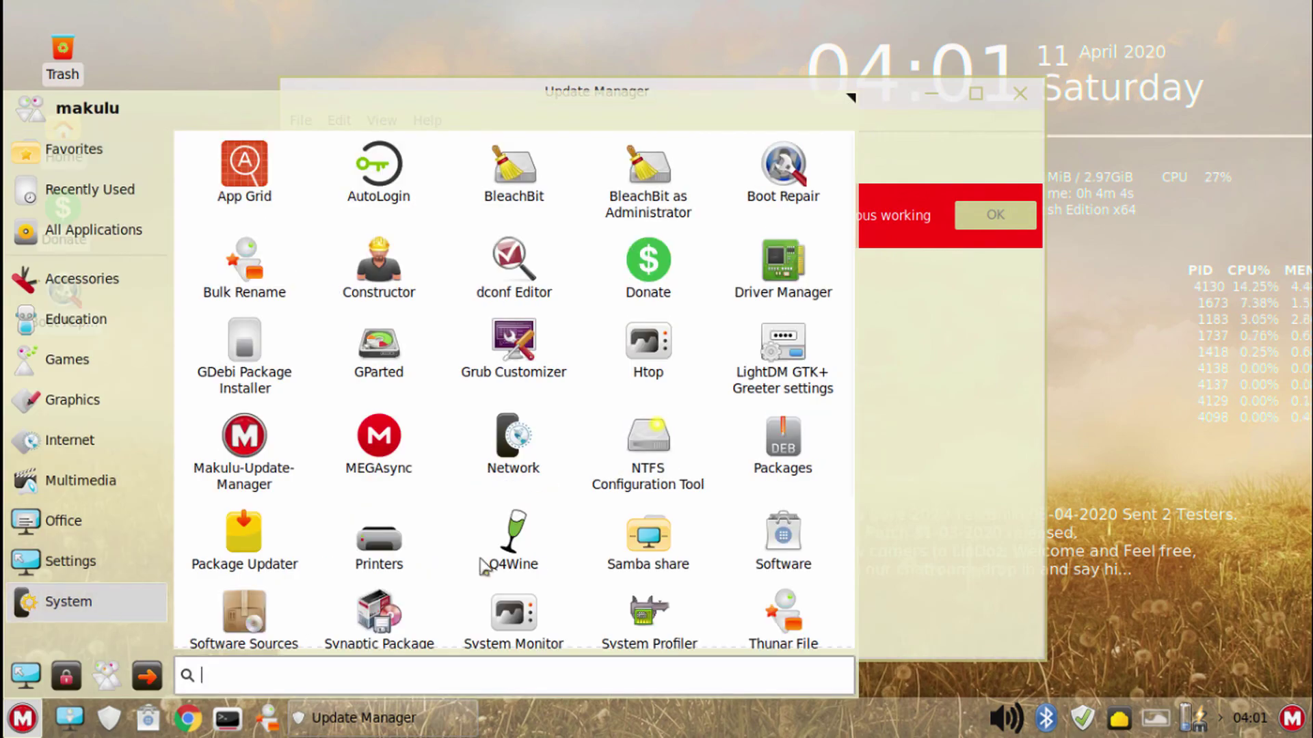
pyautogui.scroll(-3, 486, 565)
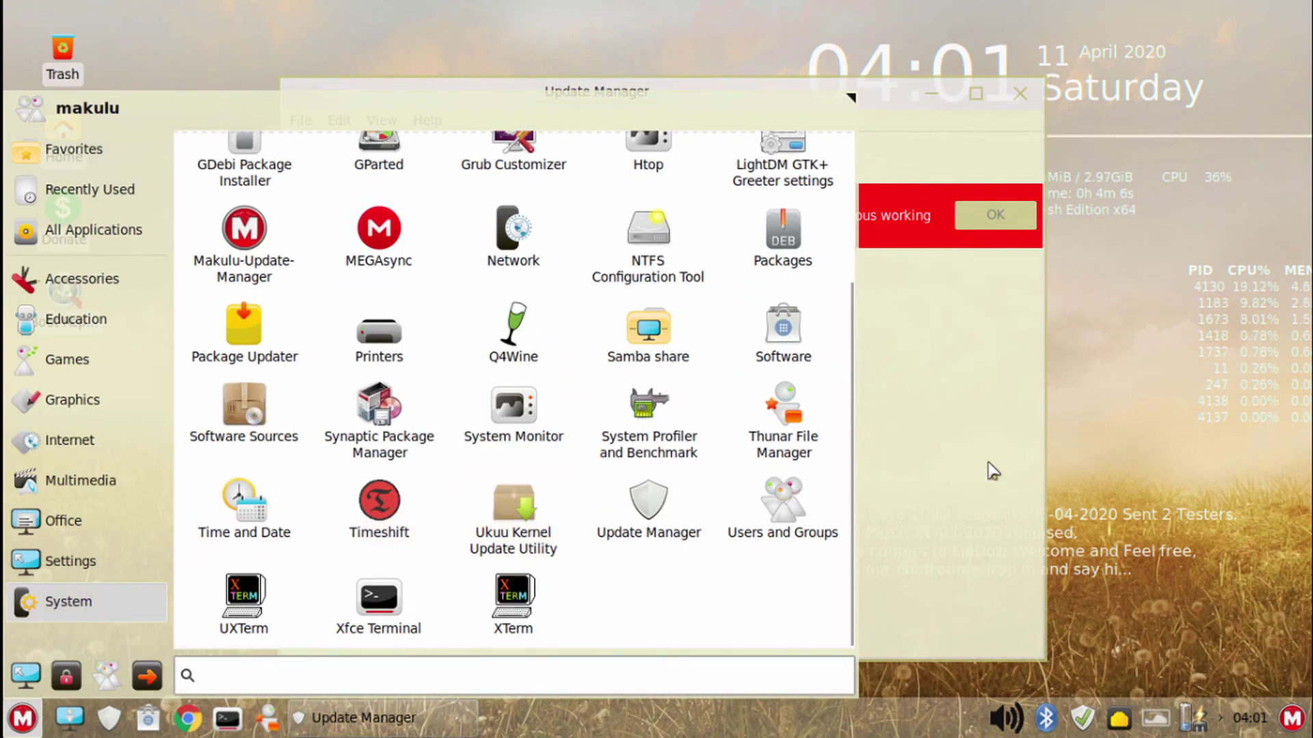
pyautogui.click(988, 468)
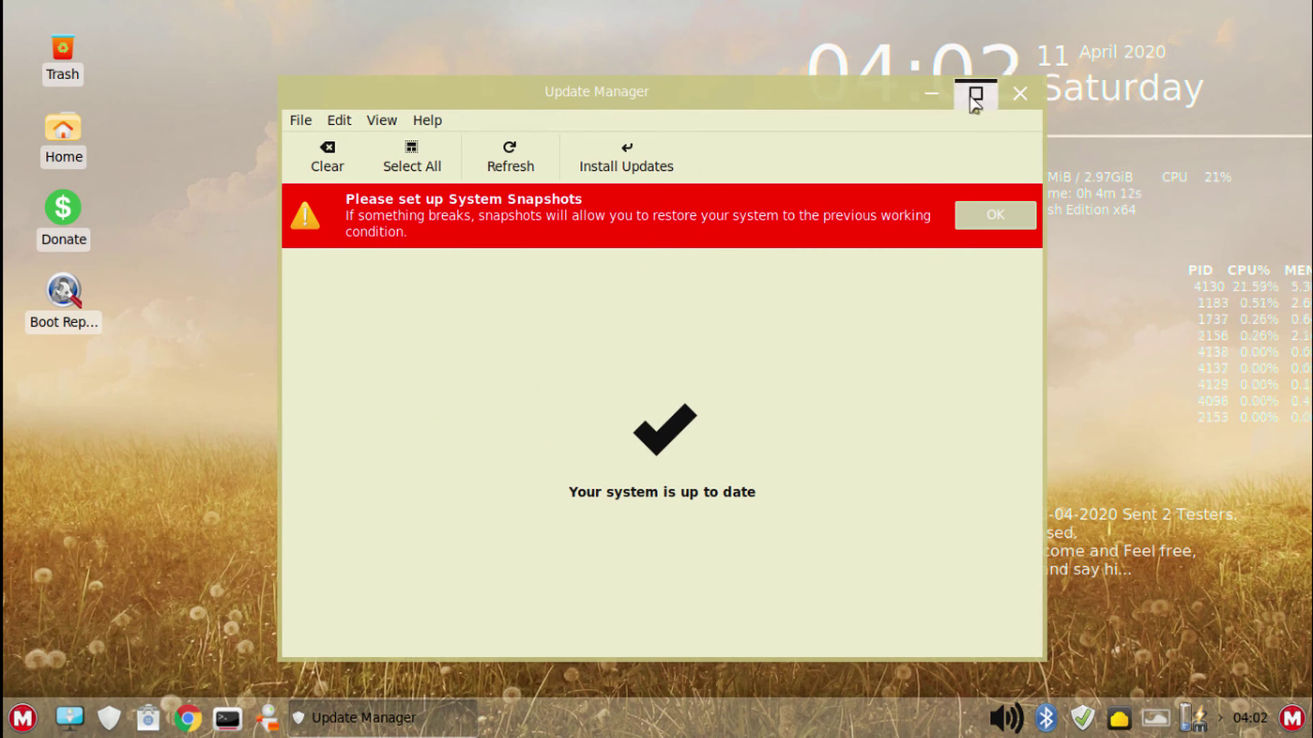
pyautogui.click(1020, 93)
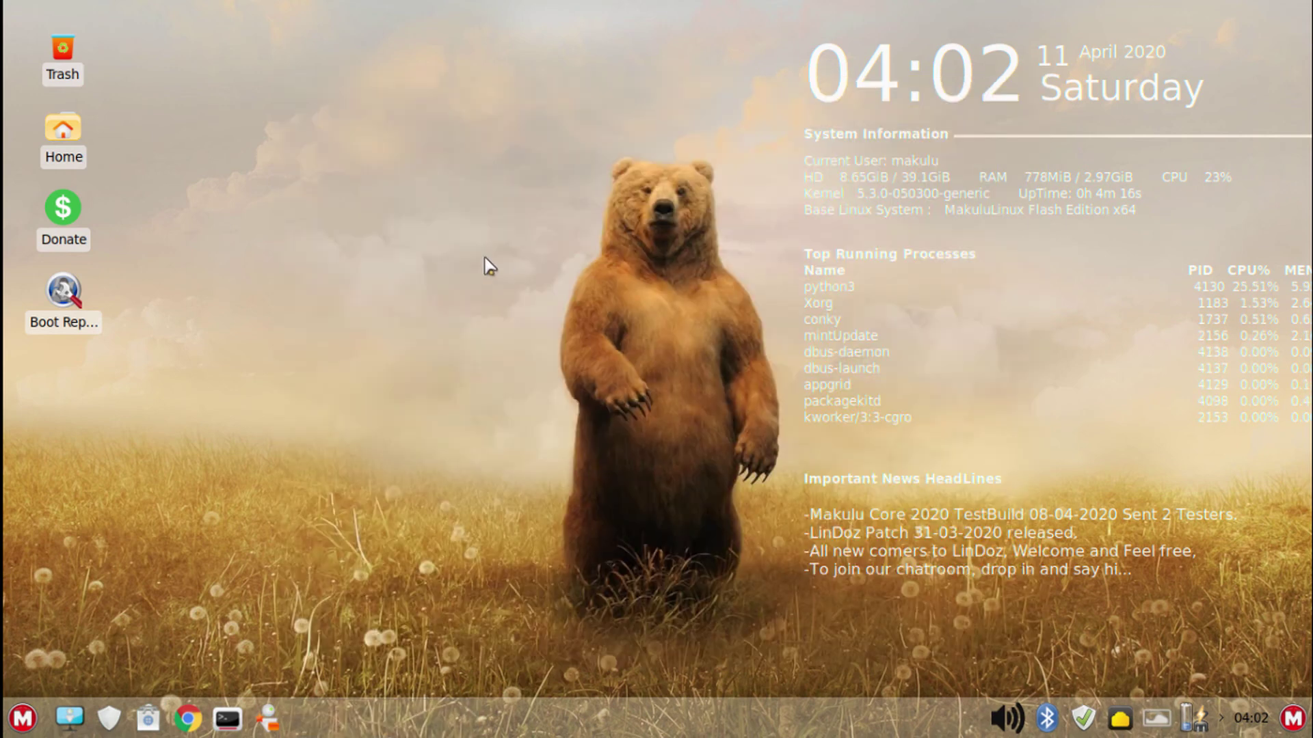